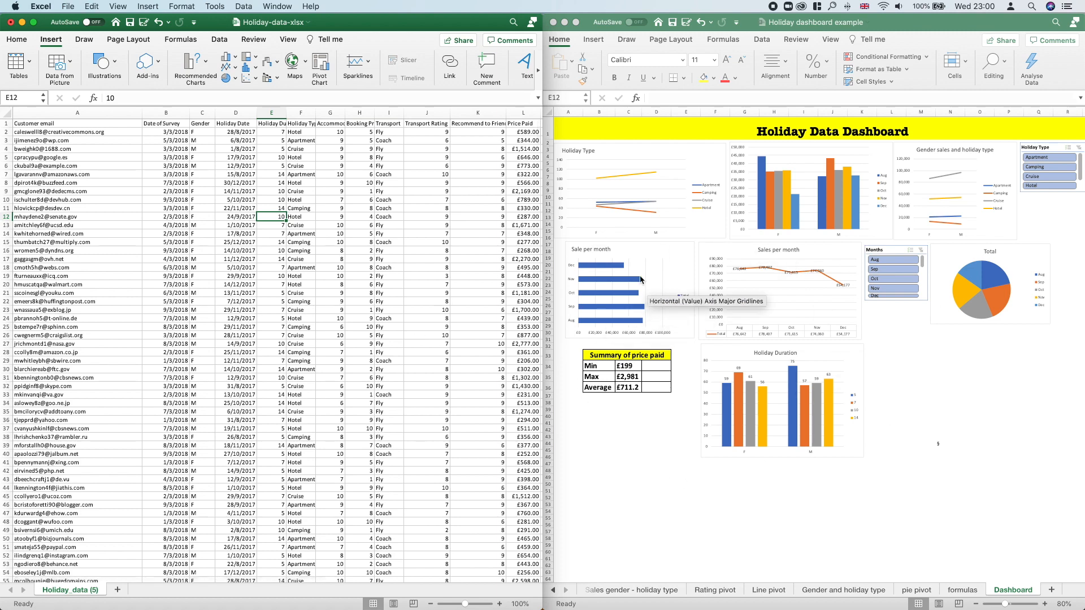
# Step: Examine the Date of Survey, Gender and Holiday Date columns of the holiday data and the charts on the example dashboard
pyautogui.click(312, 197)
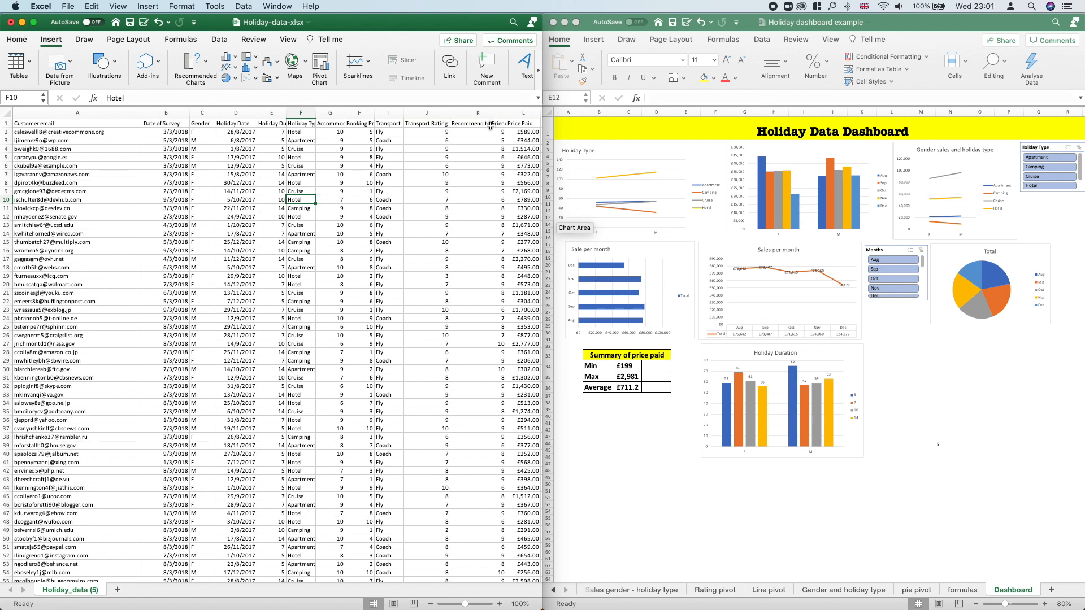
pyautogui.click(167, 124)
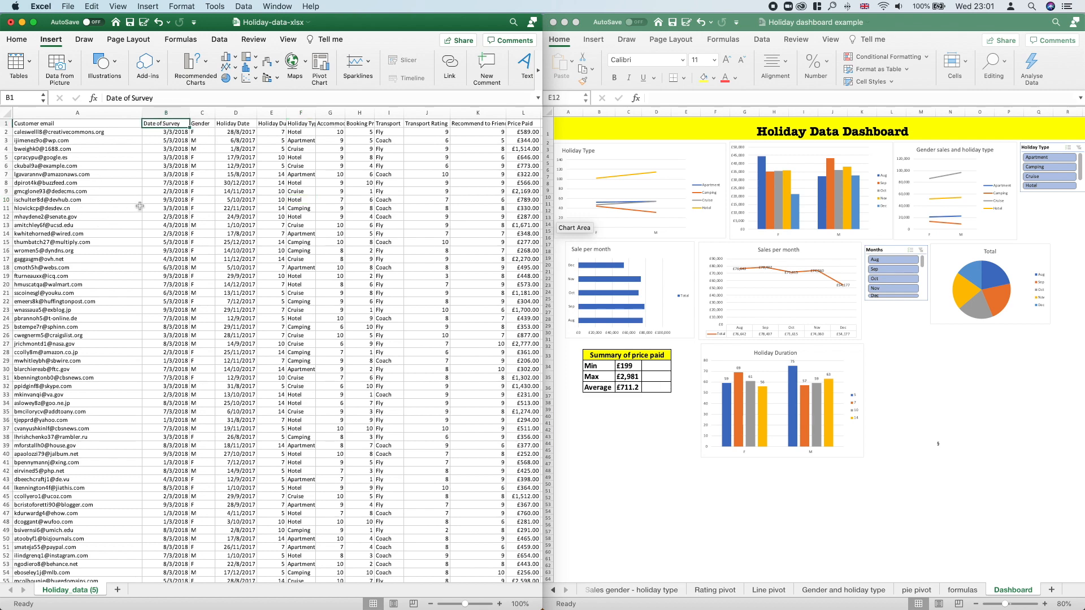
pyautogui.click(203, 123)
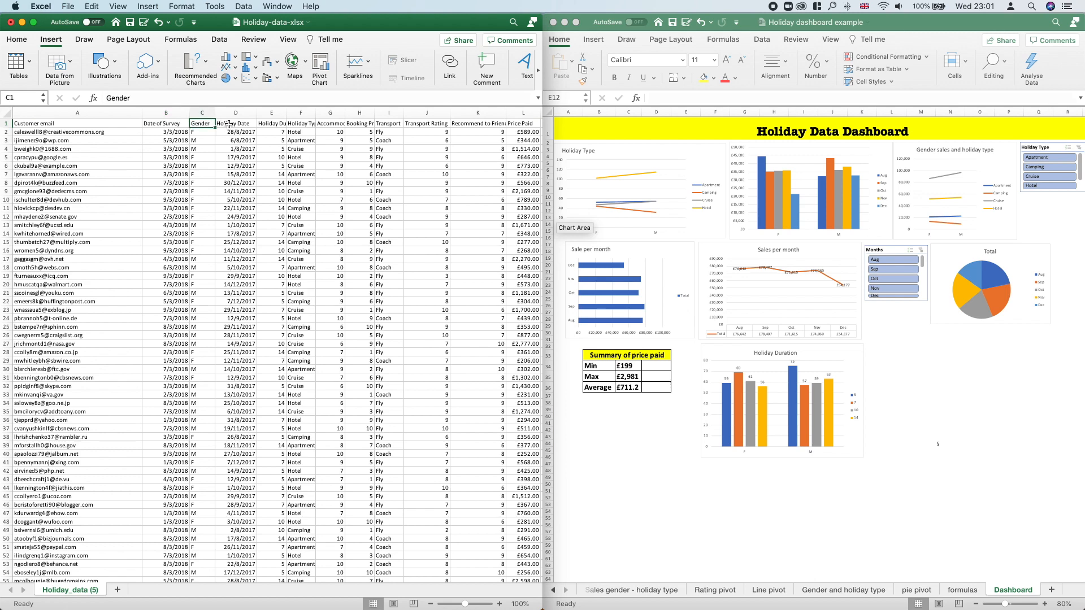
pyautogui.click(243, 124)
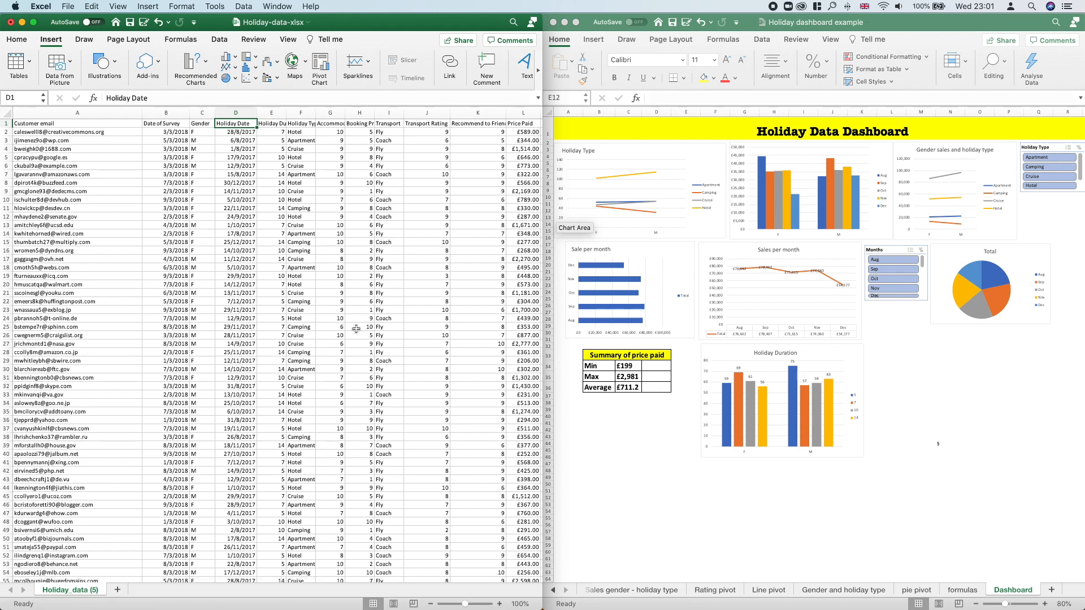
pyautogui.moveTo(921, 24); pyautogui.dragTo(920, 25)
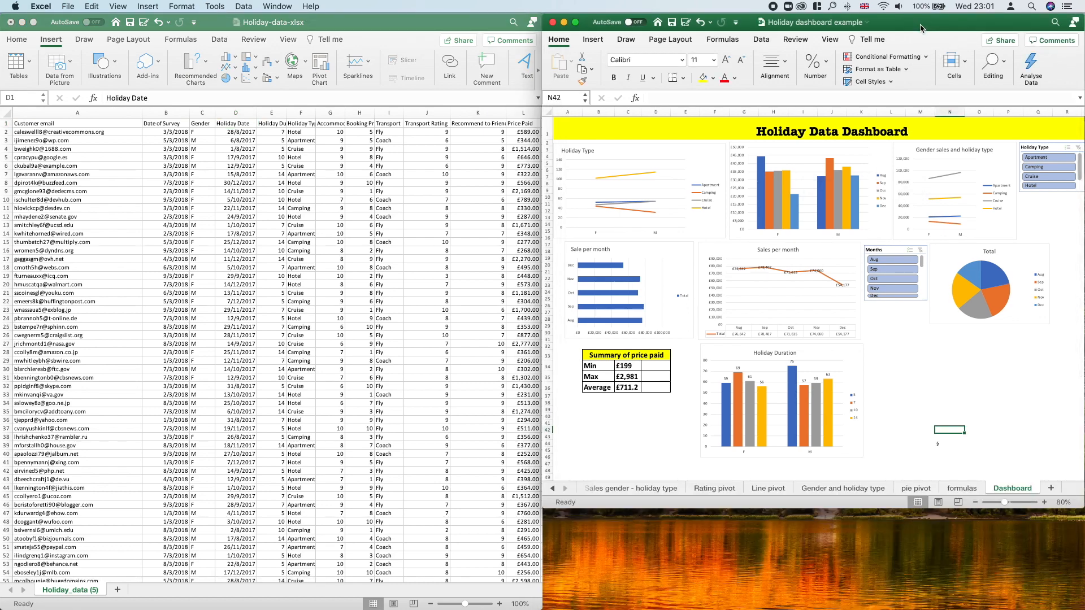
pyautogui.hotkey('ctrl', 'alt', 'Right')
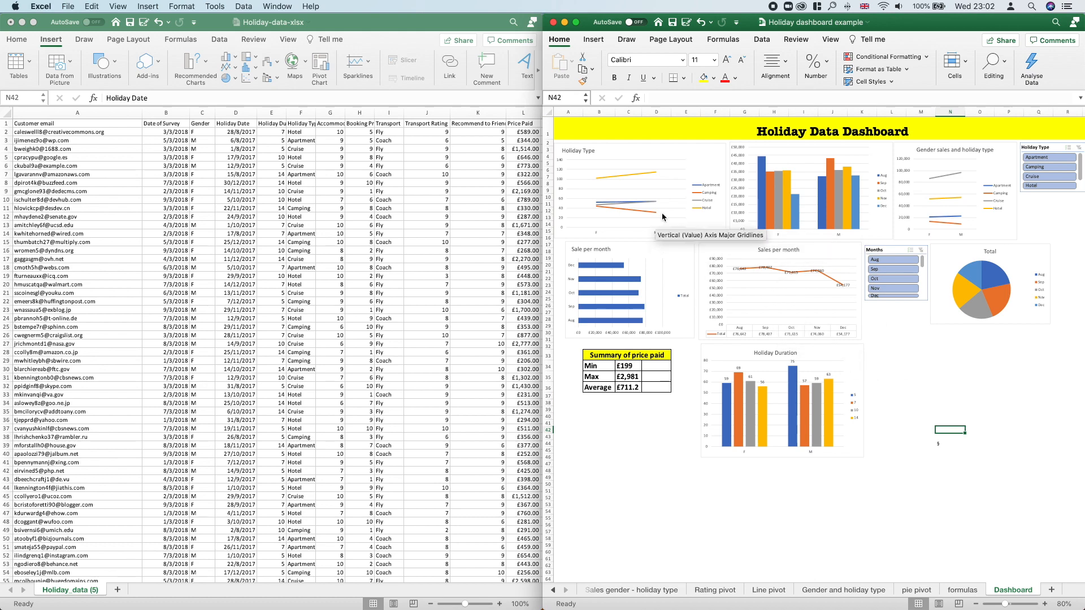
pyautogui.moveTo(858, 221)
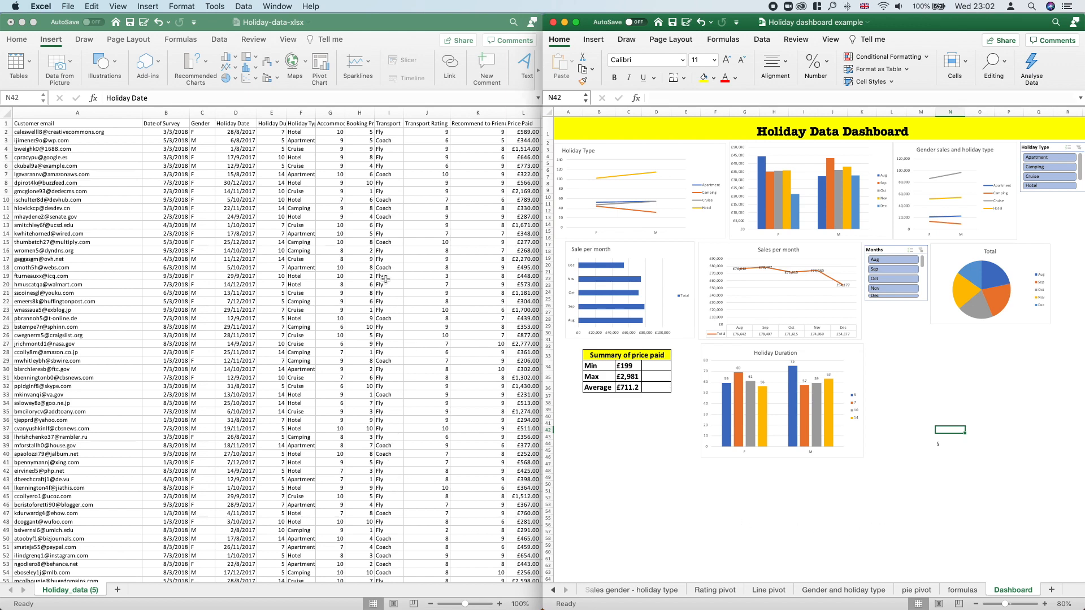
# Step: Convert the holiday data range A1:L500 into a table with headers
pyautogui.click(378, 249)
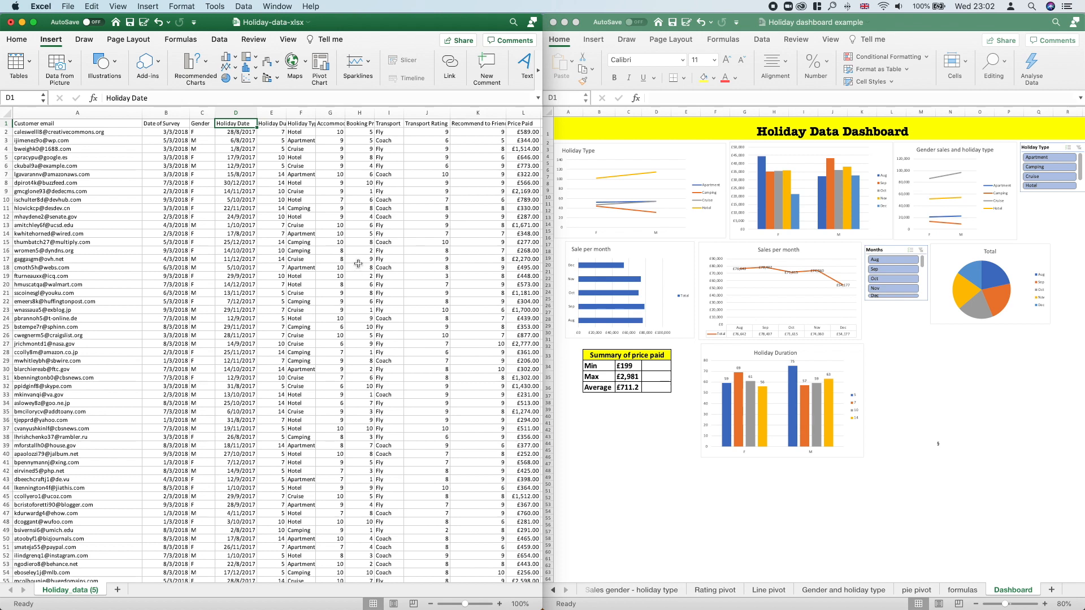
pyautogui.hotkey('ctrl', 't')
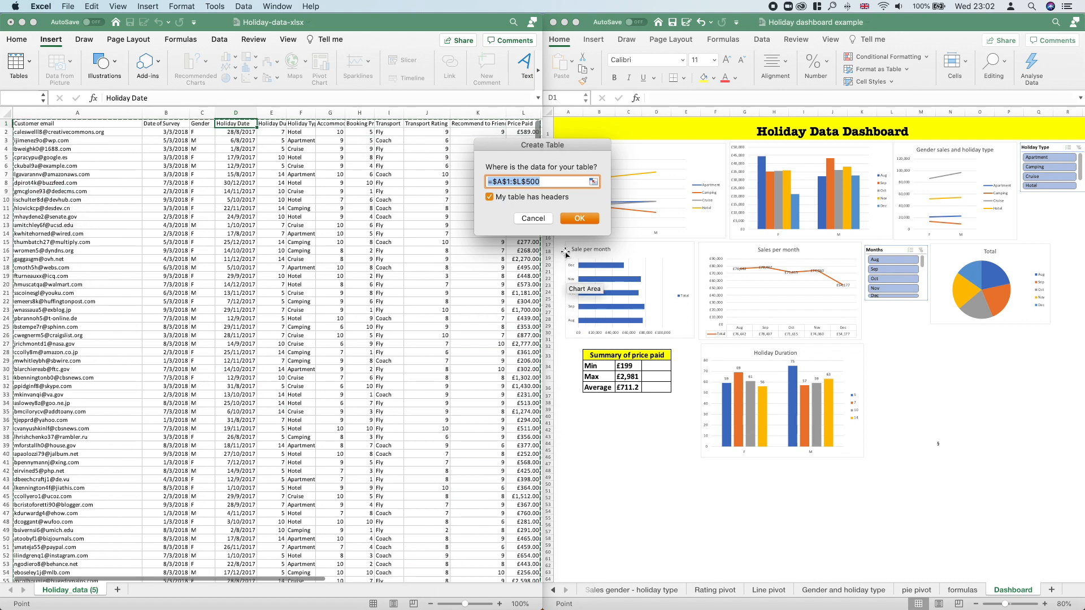
pyautogui.click(535, 220)
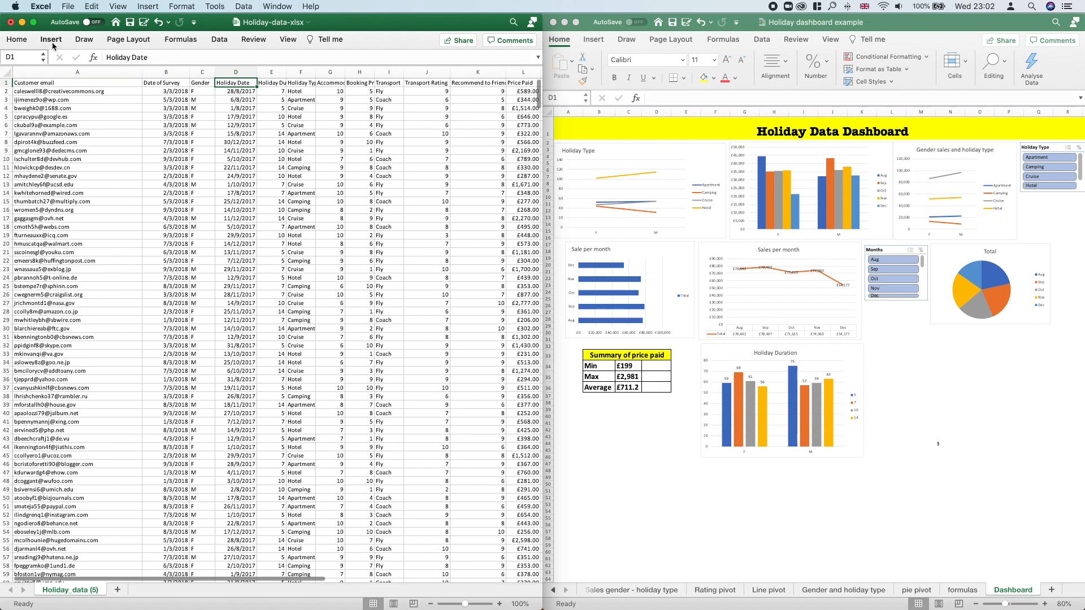
pyautogui.click(19, 65)
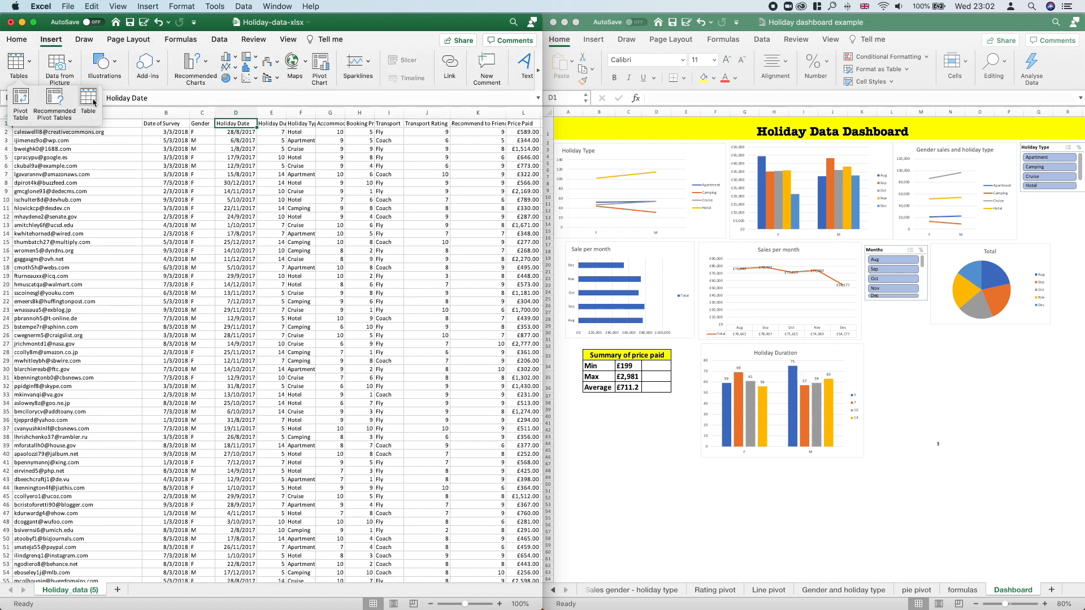
pyautogui.click(94, 102)
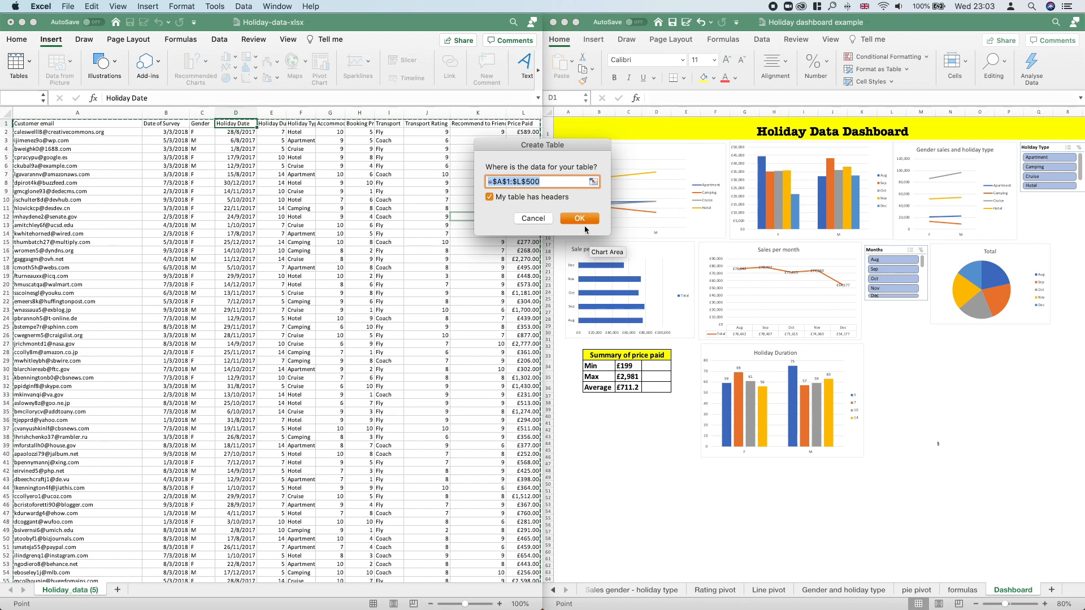
pyautogui.click(583, 221)
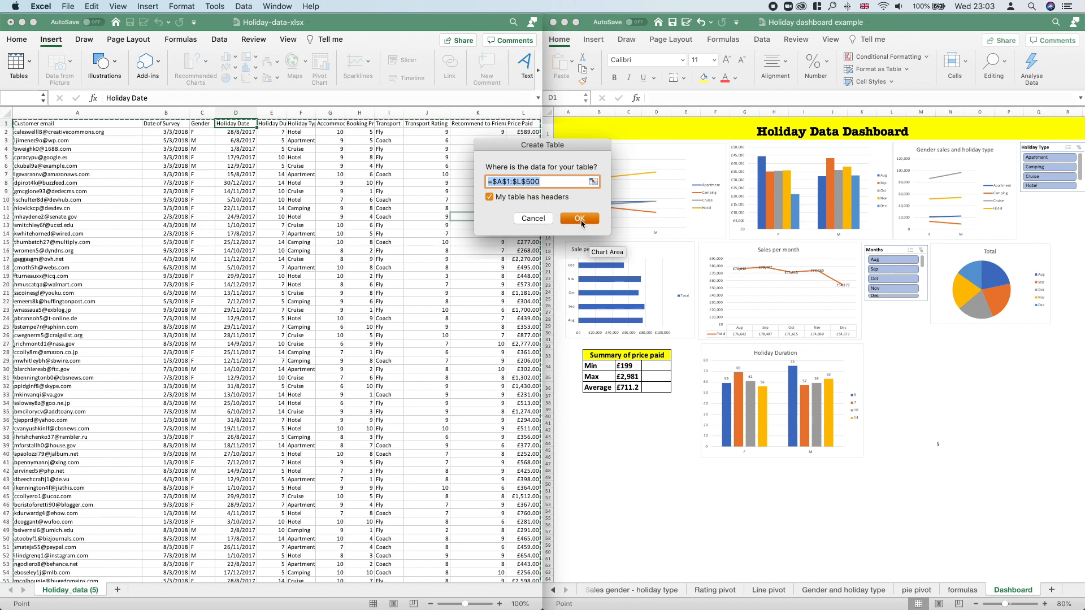
pyautogui.click(435, 303)
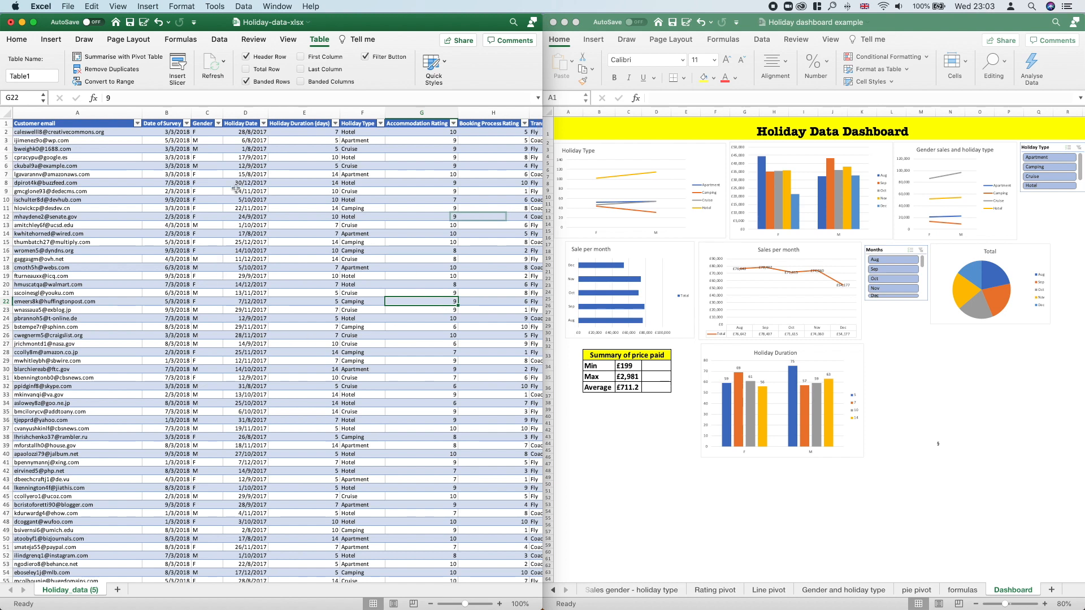
# Step: Try filtering the Gender column by F and by M, restore all records, and view the Holiday Duration (days) filter options
pyautogui.click(218, 123)
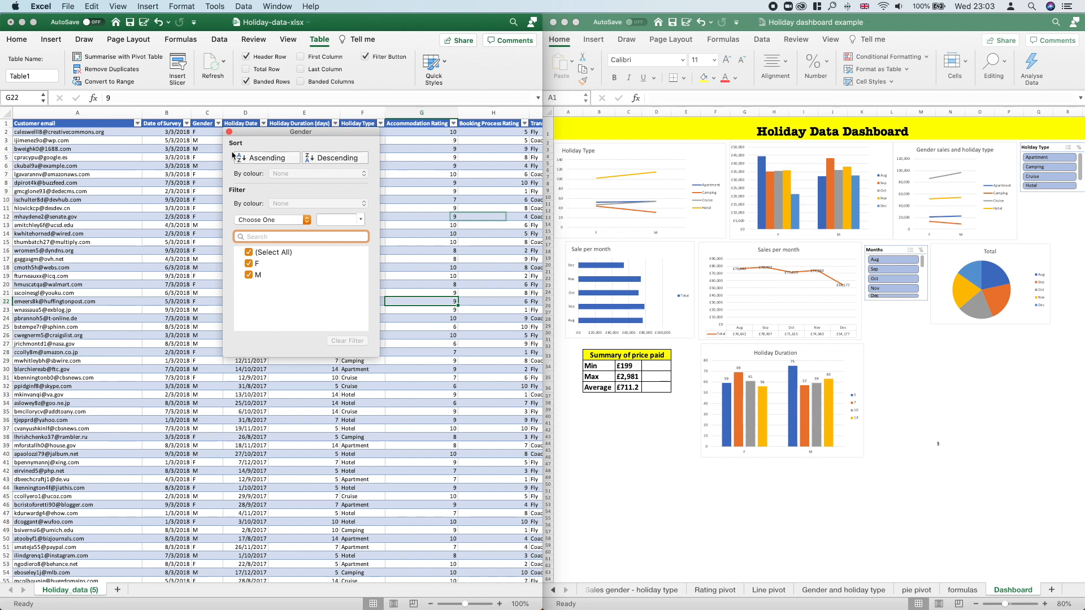
pyautogui.click(248, 253)
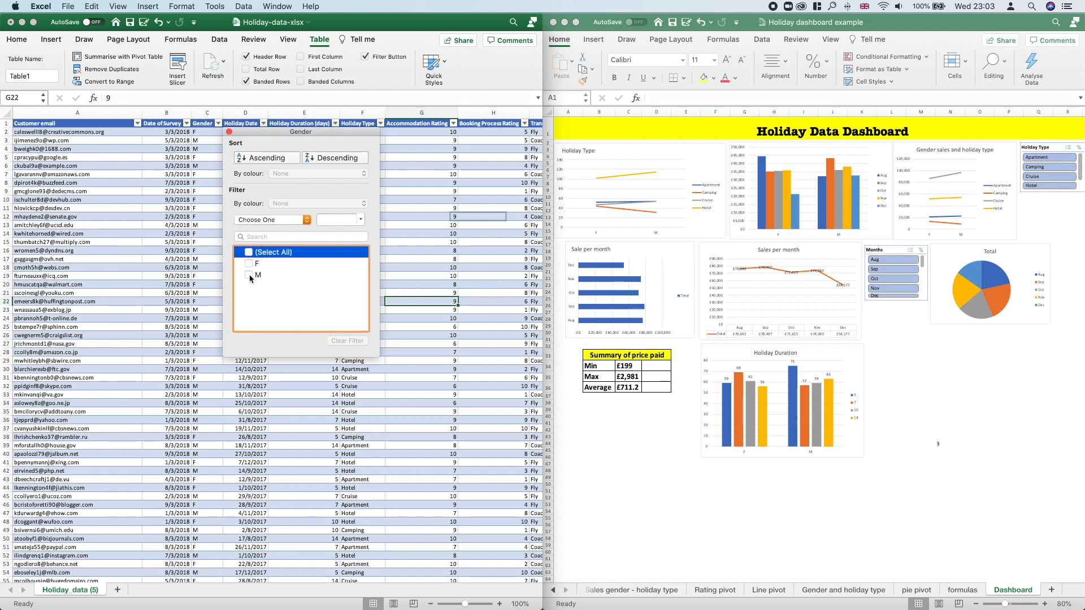
pyautogui.click(250, 264)
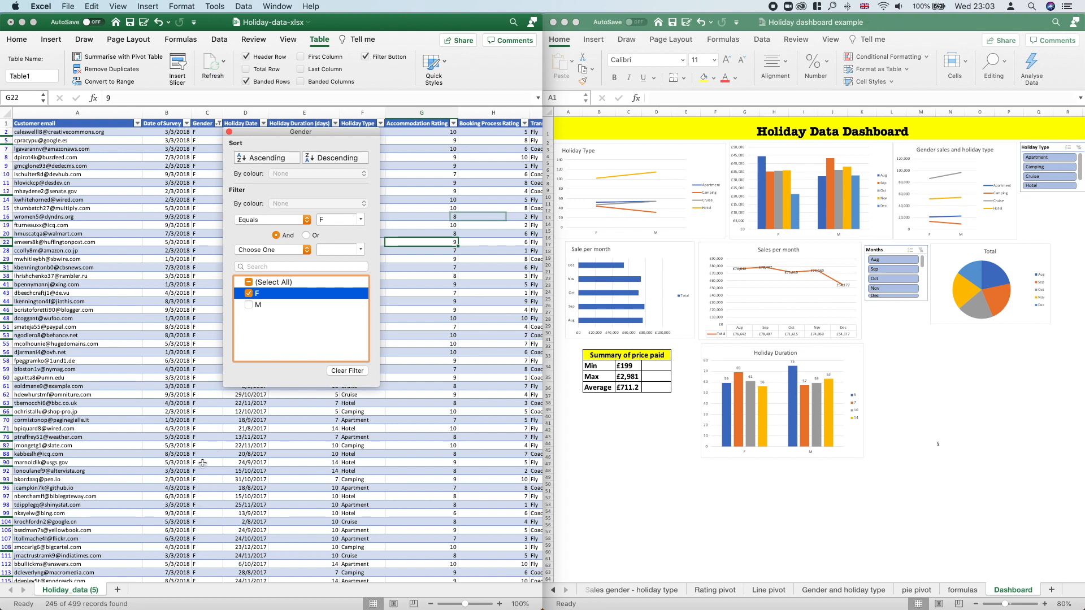
pyautogui.click(249, 294)
pyautogui.click(249, 304)
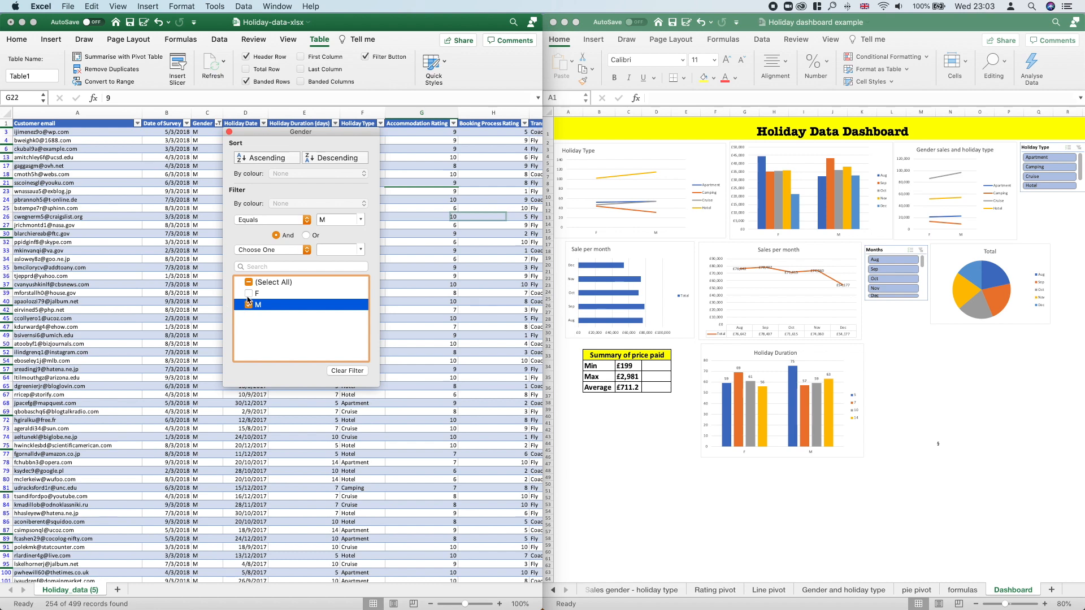
pyautogui.click(249, 293)
pyautogui.moveTo(323, 136); pyautogui.dragTo(368, 179)
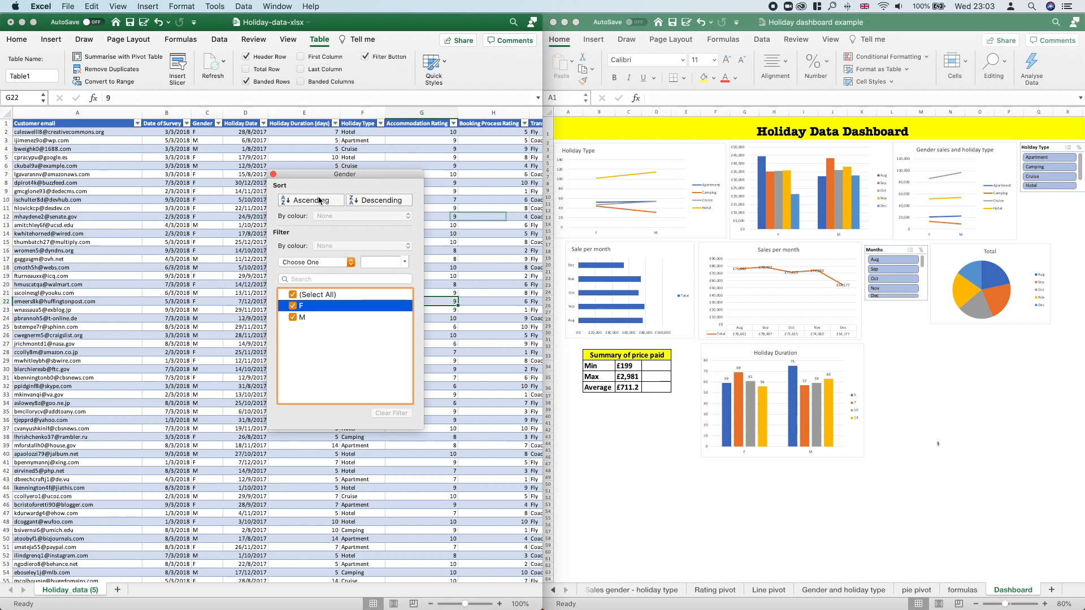
pyautogui.click(274, 174)
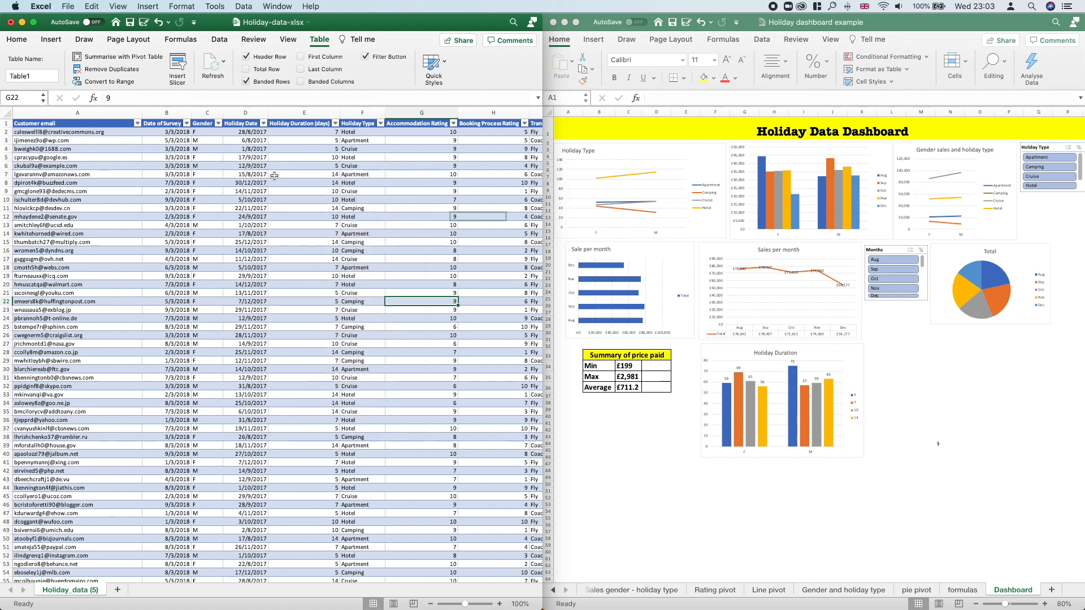
pyautogui.click(336, 123)
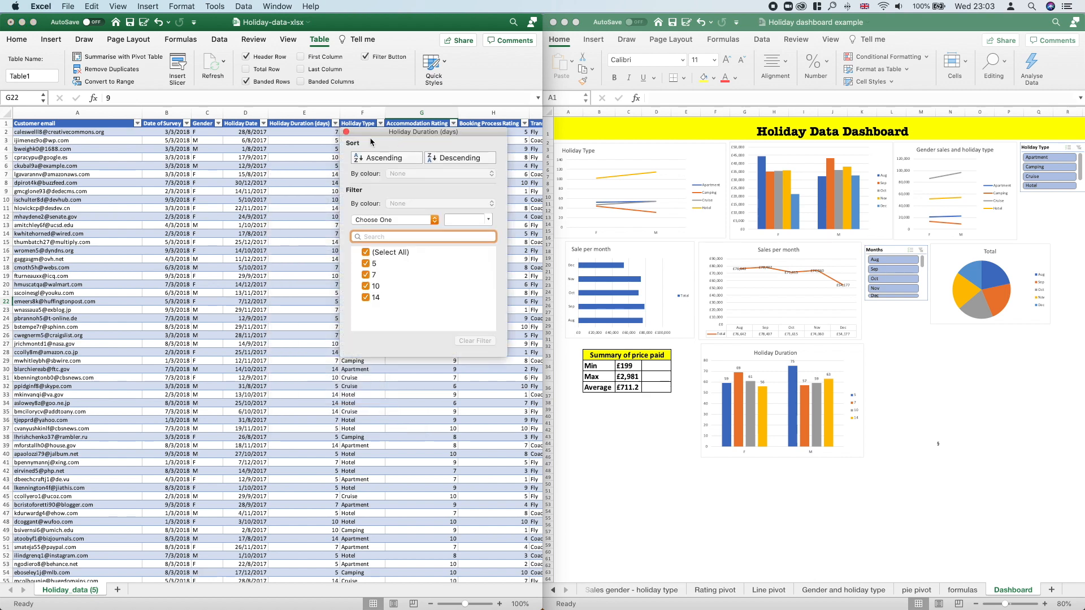
pyautogui.click(347, 133)
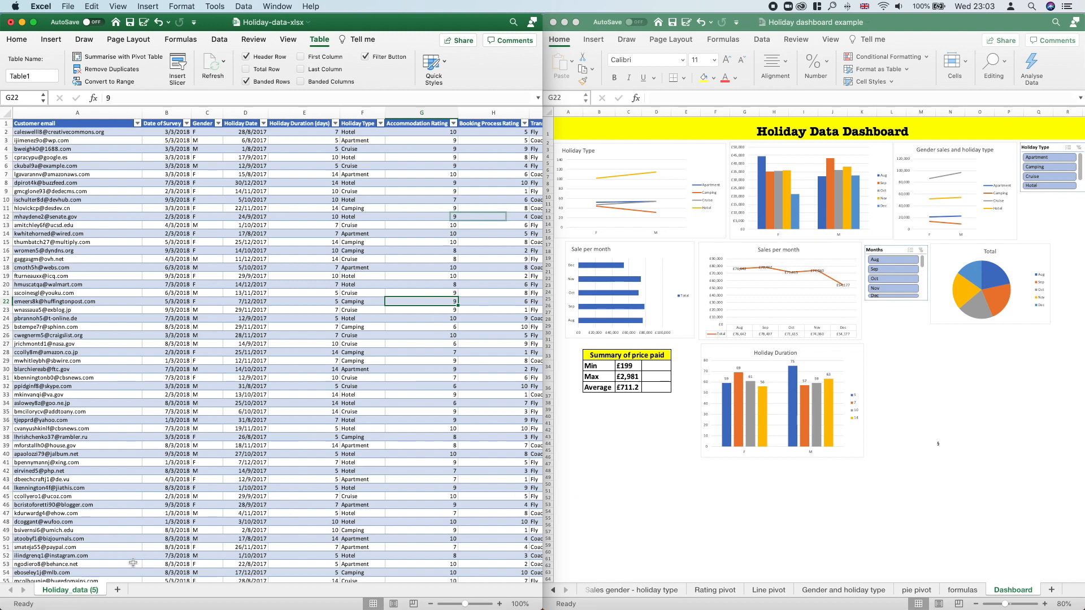
# Step: Add a new worksheet to the holiday data workbook and name it Bar pivot
pyautogui.click(118, 591)
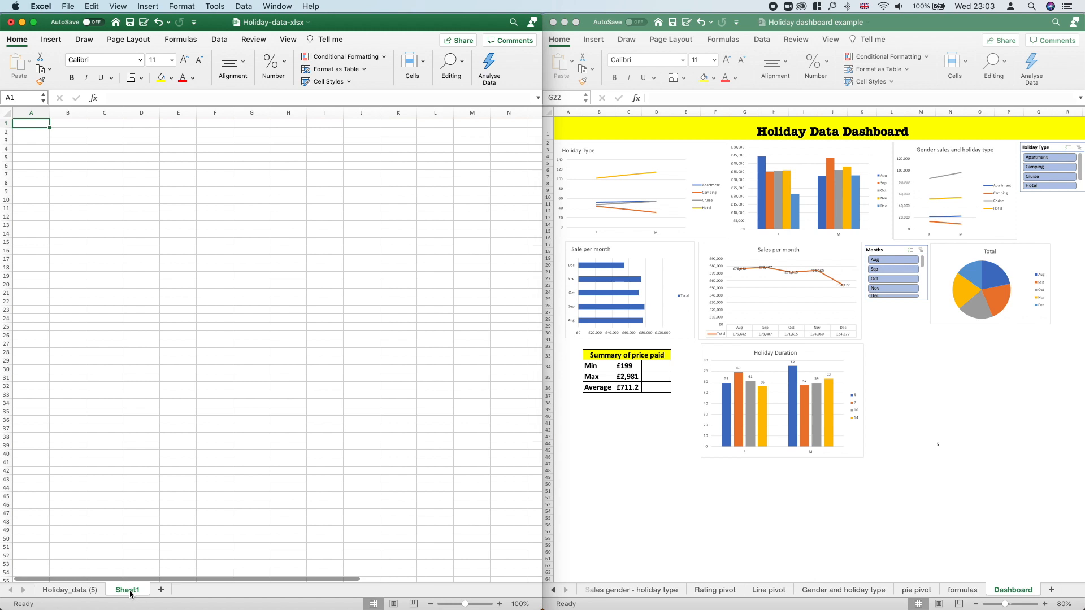
pyautogui.doubleClick(130, 592)
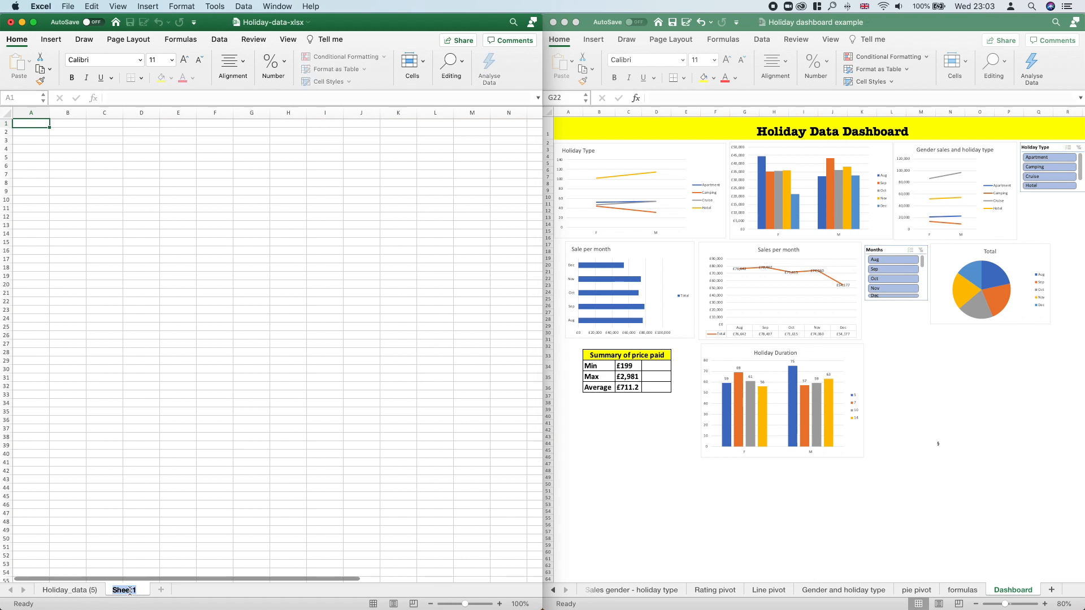
pyautogui.write('B')
pyautogui.press('Return')
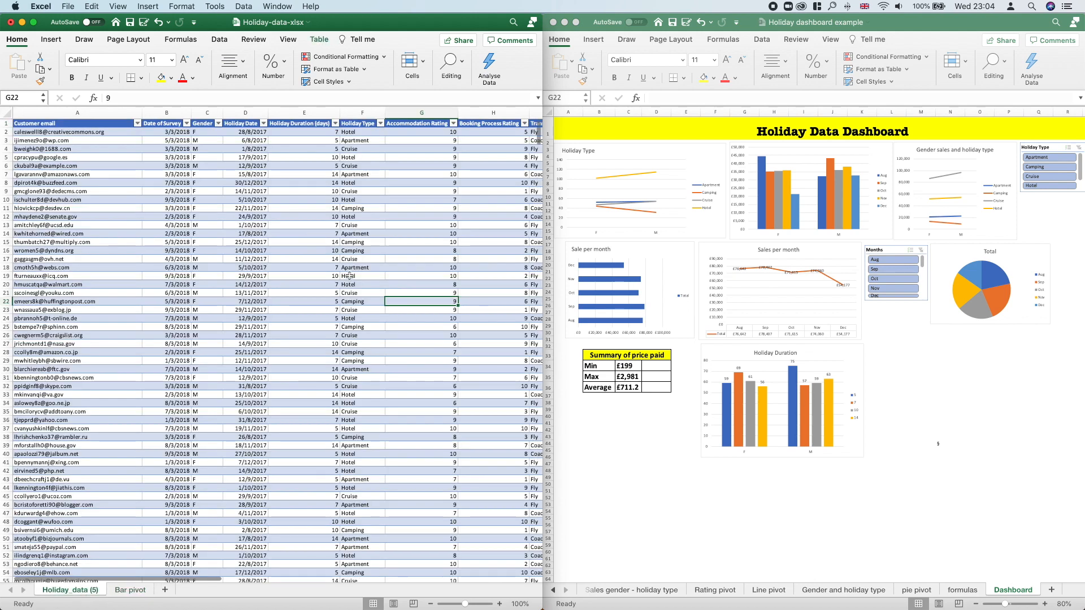
# Step: Create a pivot table from the whole holiday data table, Table1, placed at cell A1 of the existing Bar pivot worksheet
pyautogui.click(137, 588)
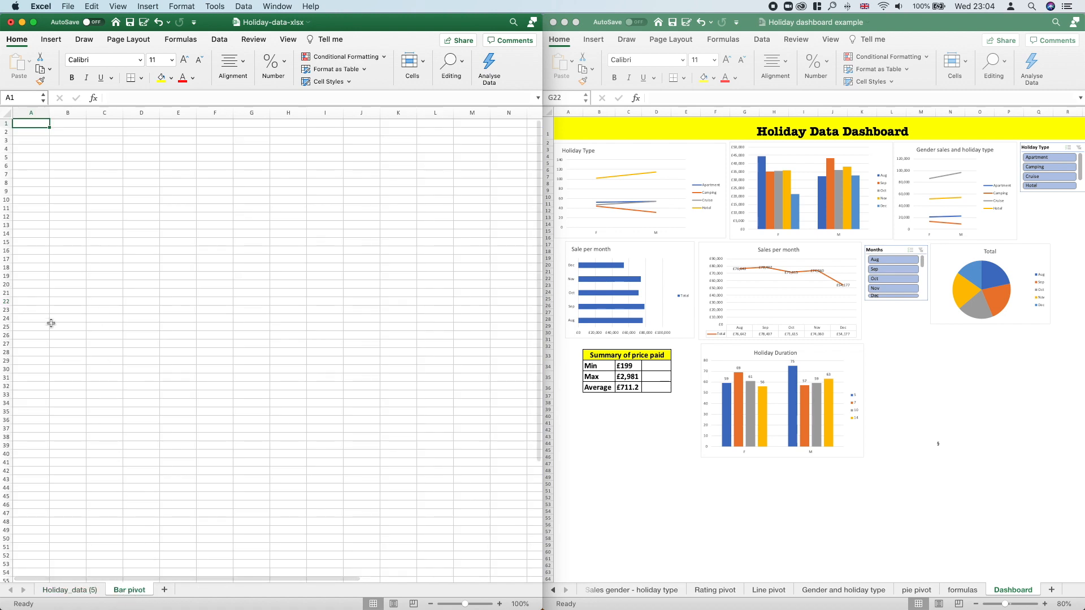
pyautogui.click(54, 40)
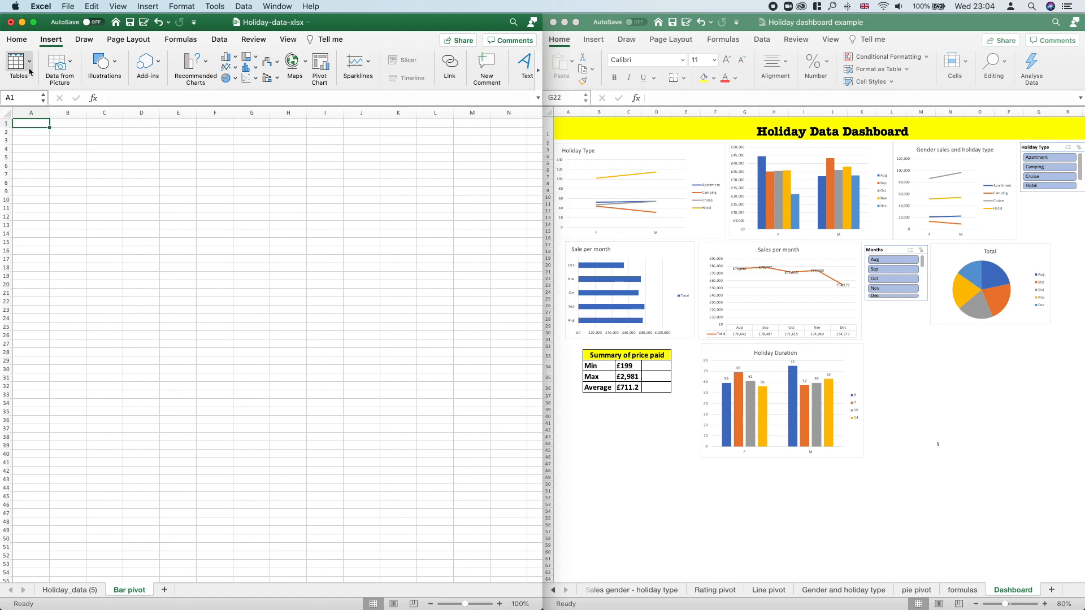
pyautogui.click(20, 105)
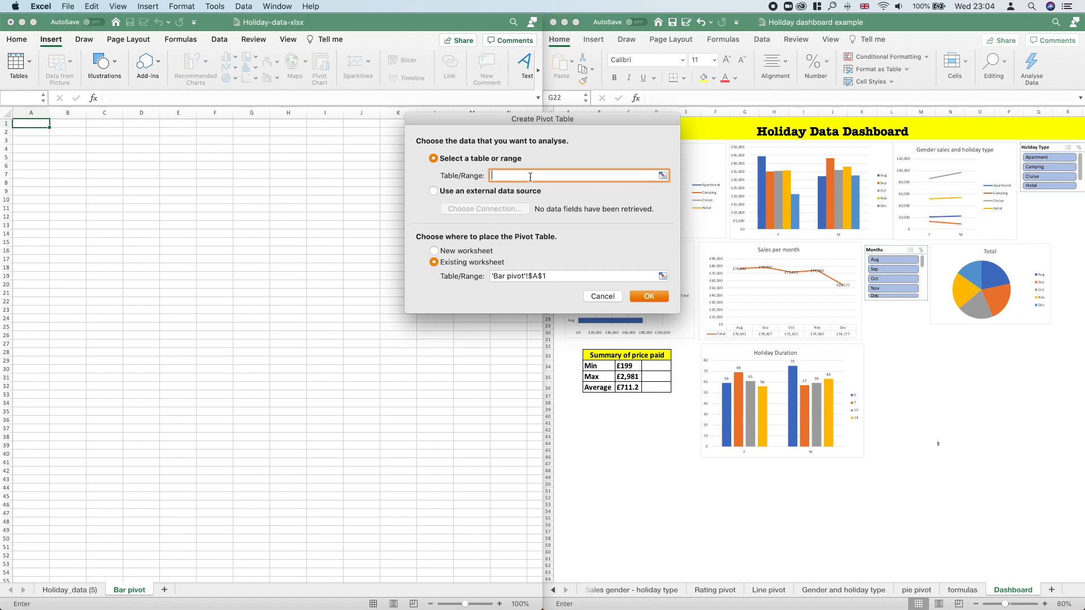
pyautogui.click(72, 591)
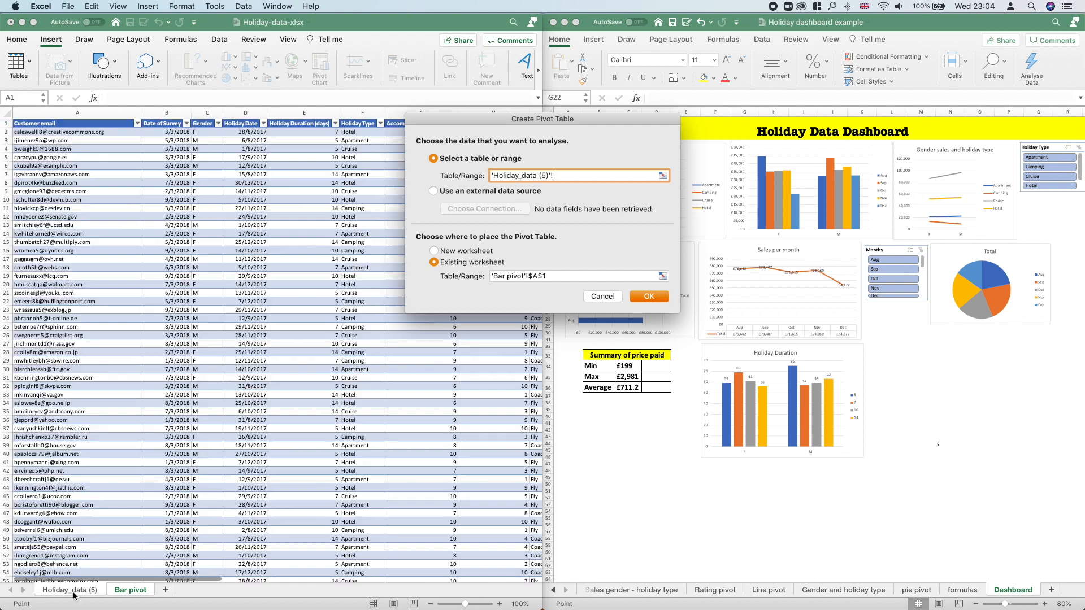
pyautogui.click(76, 123)
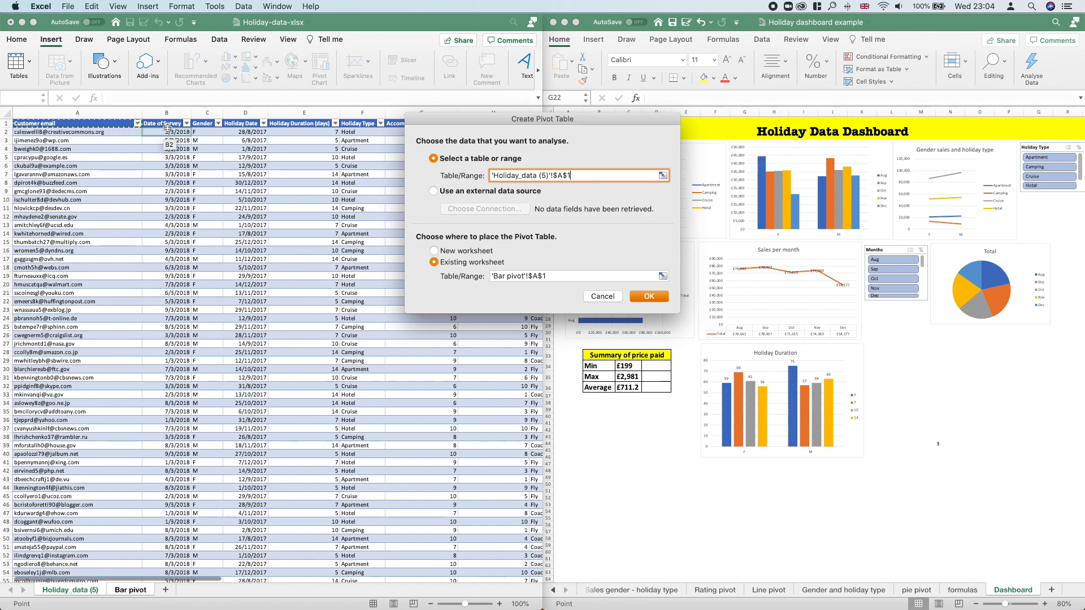
pyautogui.press('super+shift+Down')
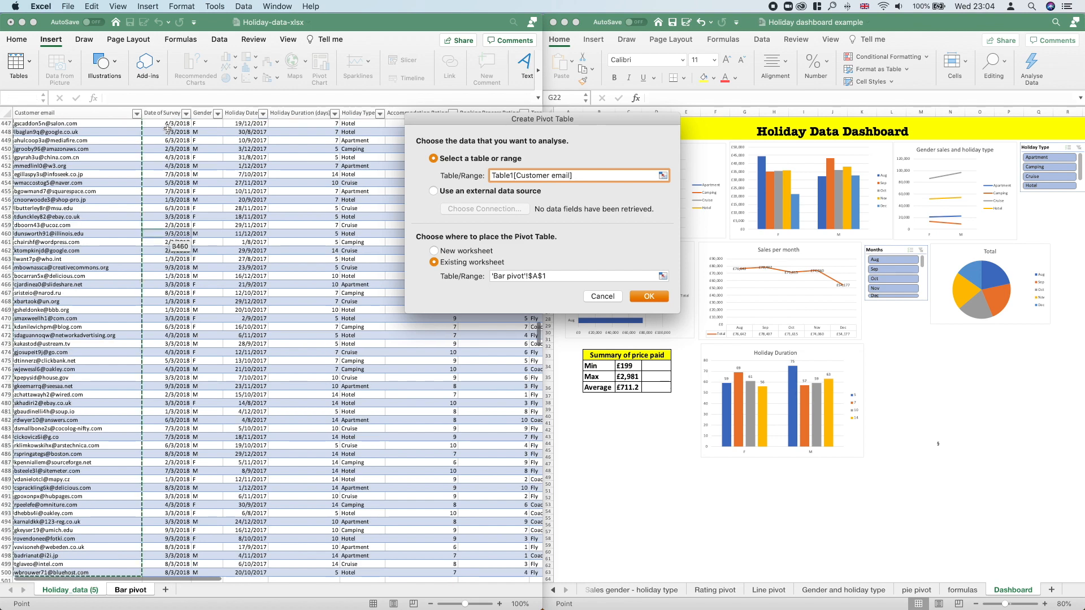
pyautogui.press('super+shift+Right')
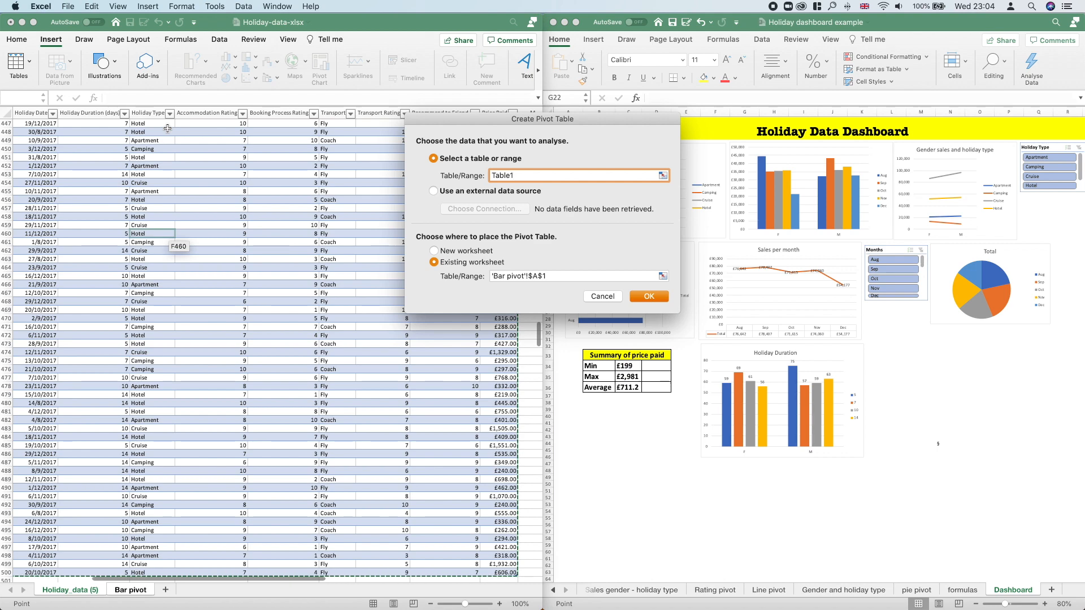
pyautogui.scroll(10, 303, 533)
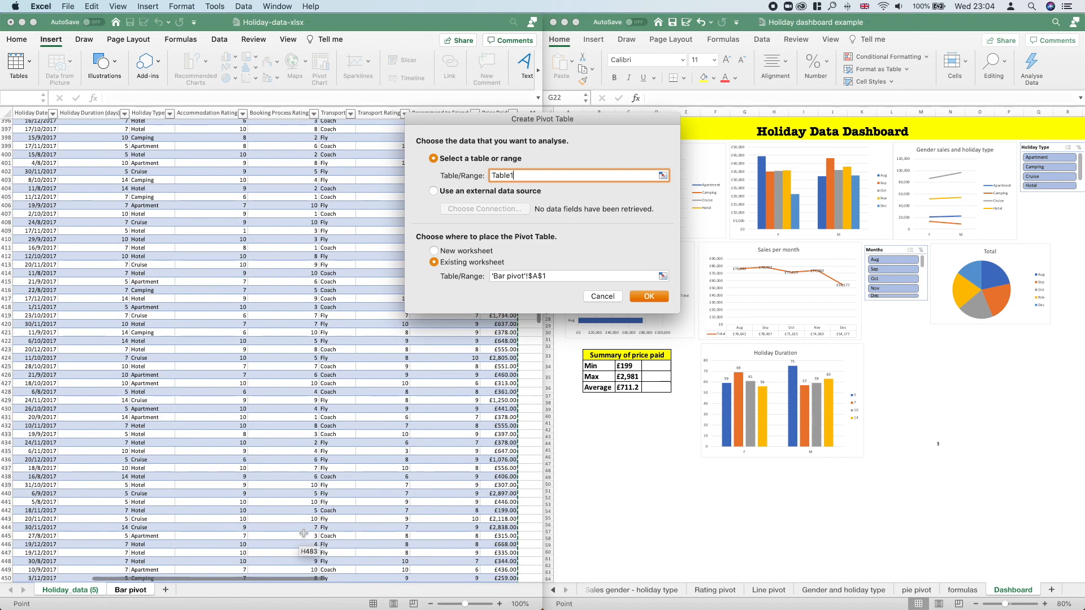
pyautogui.scroll(20, 304, 533)
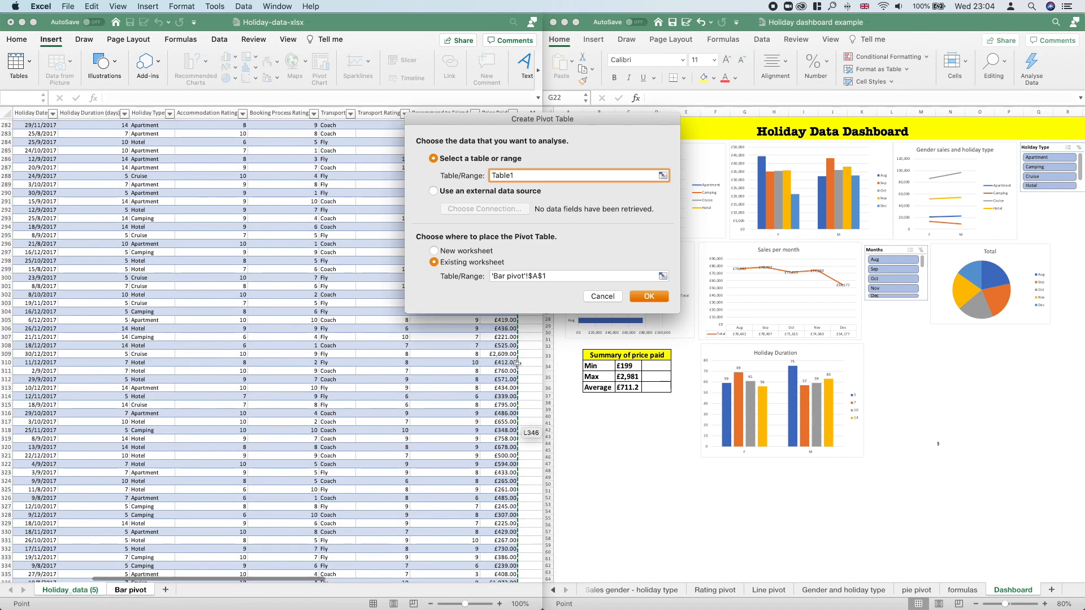
pyautogui.scroll(1, 517, 395)
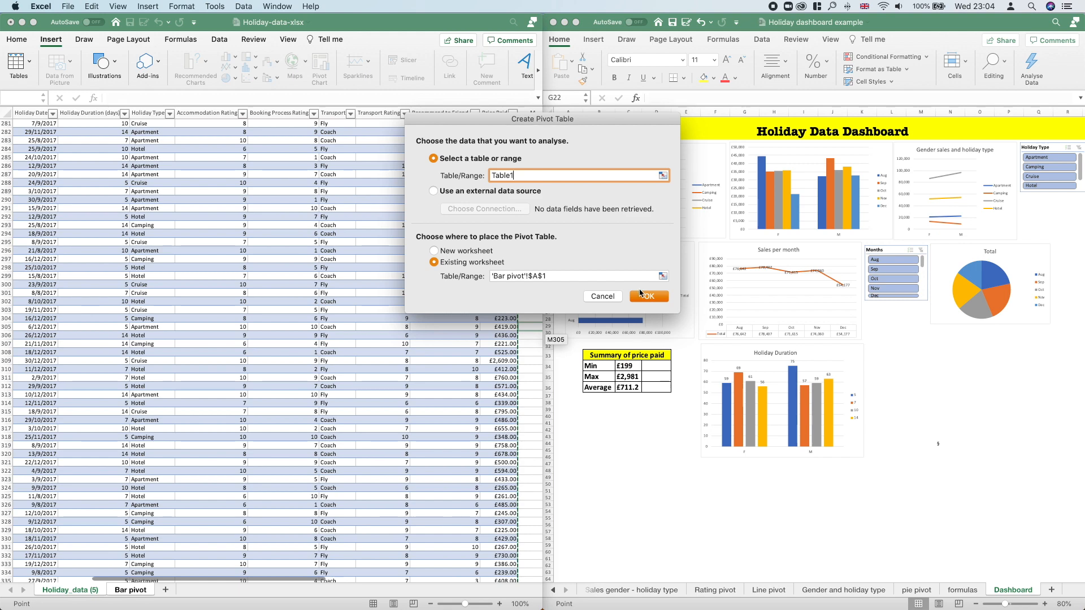
pyautogui.click(640, 294)
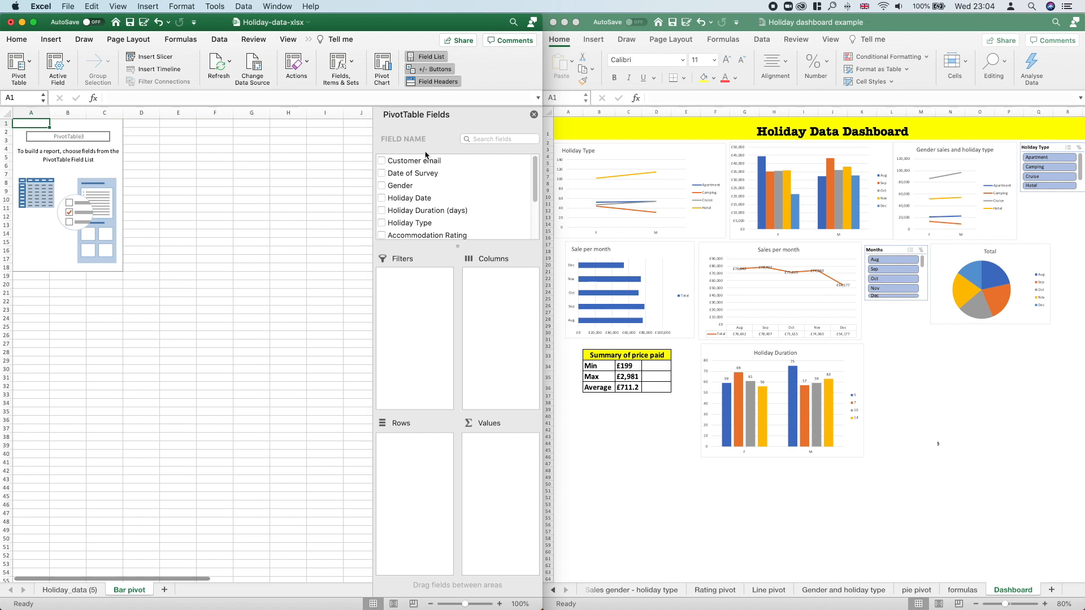
# Step: Lay out the pivot table with Gender as rows, Holiday Type as columns and the count of Holiday Type as values
pyautogui.click(69, 589)
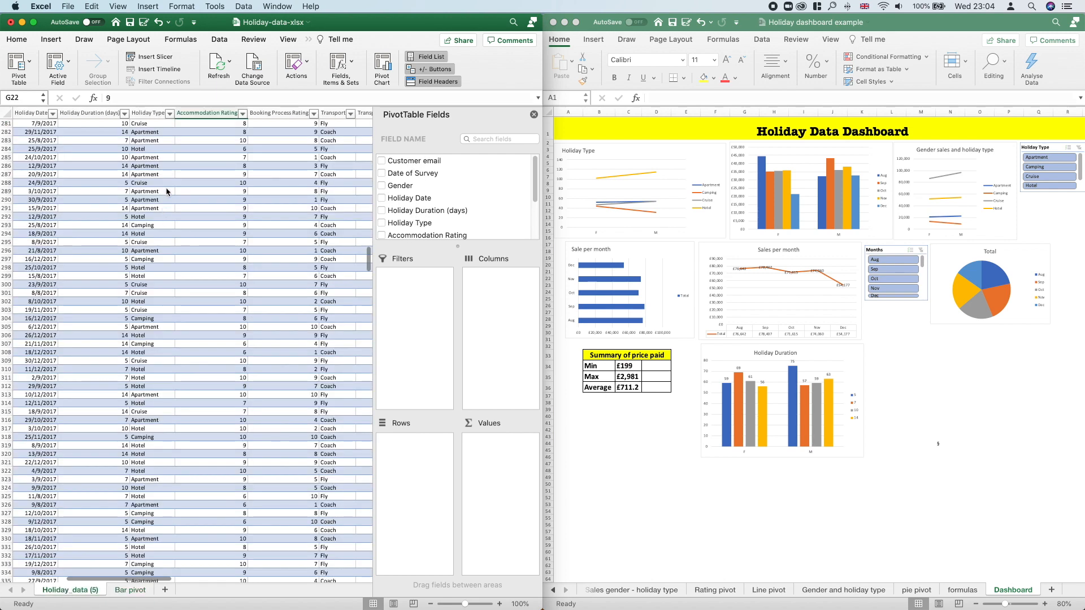
pyautogui.scroll(3, 181, 147)
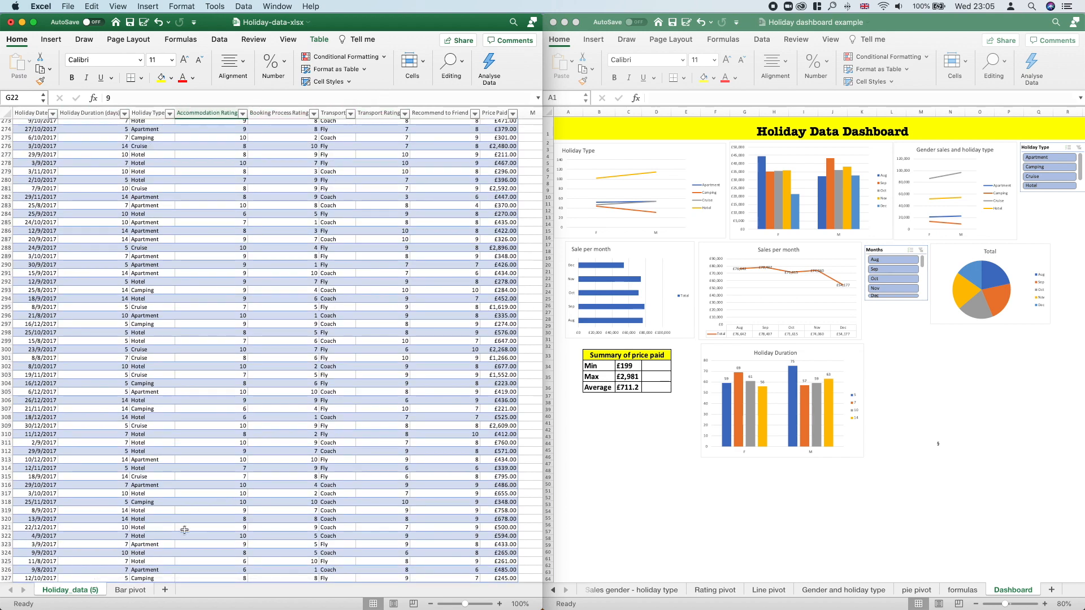
pyautogui.click(135, 591)
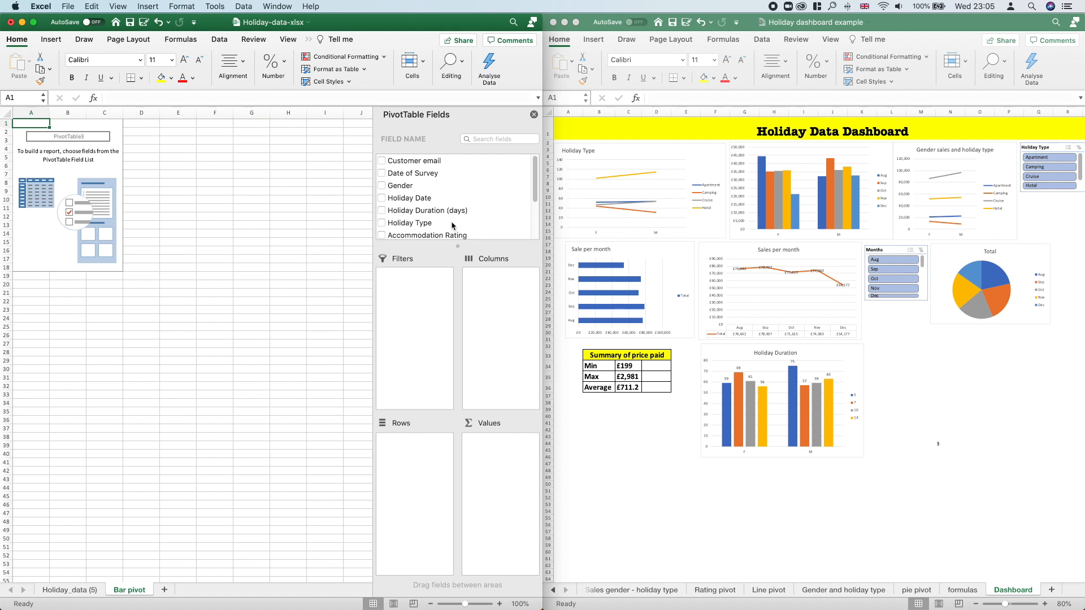
pyautogui.moveTo(403, 191); pyautogui.dragTo(421, 471)
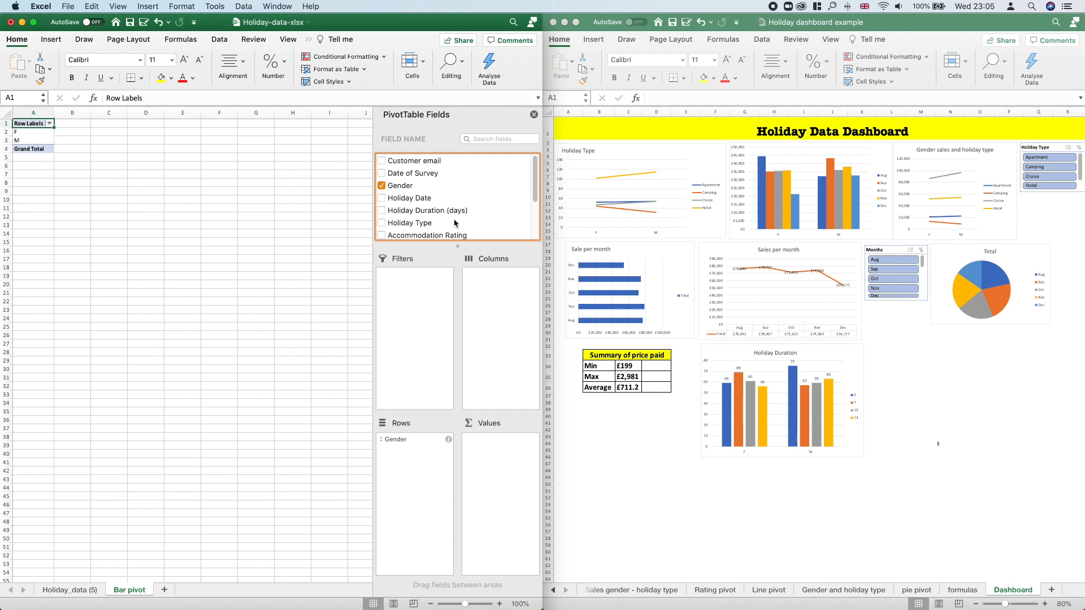
pyautogui.moveTo(420, 225); pyautogui.dragTo(491, 309)
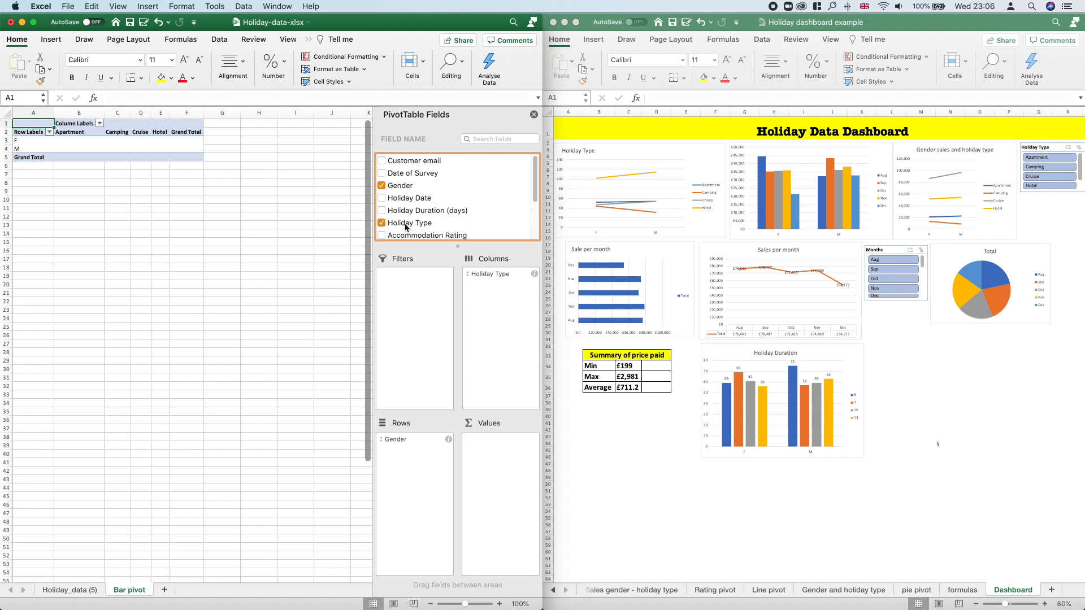
pyautogui.moveTo(410, 227); pyautogui.dragTo(492, 467)
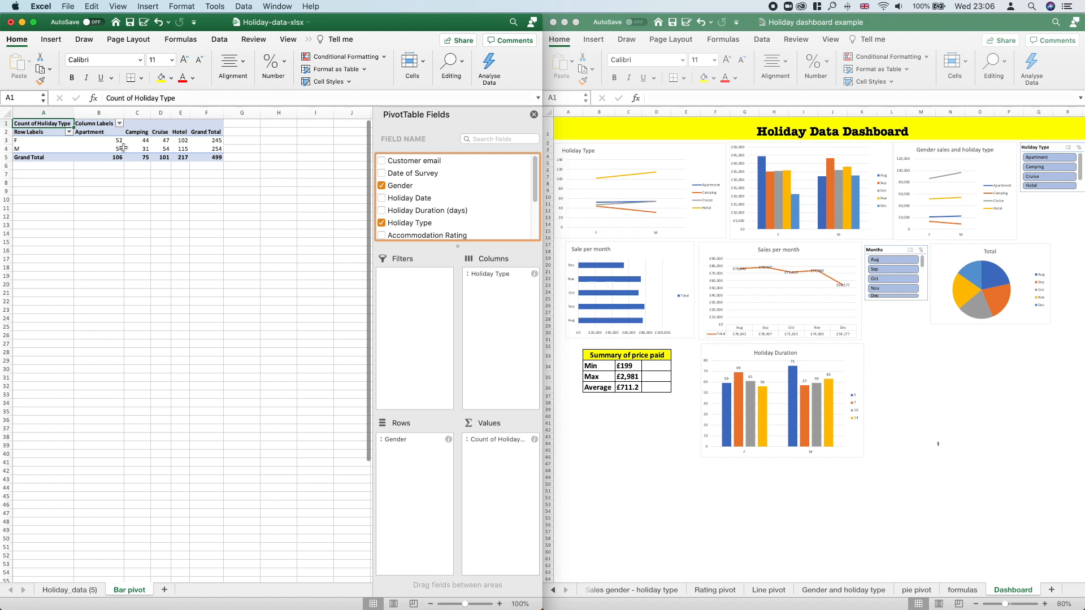
# Step: Examine the pivot table's Apartment counts by gender, the F and M rows, and the grand totals
pyautogui.click(98, 133)
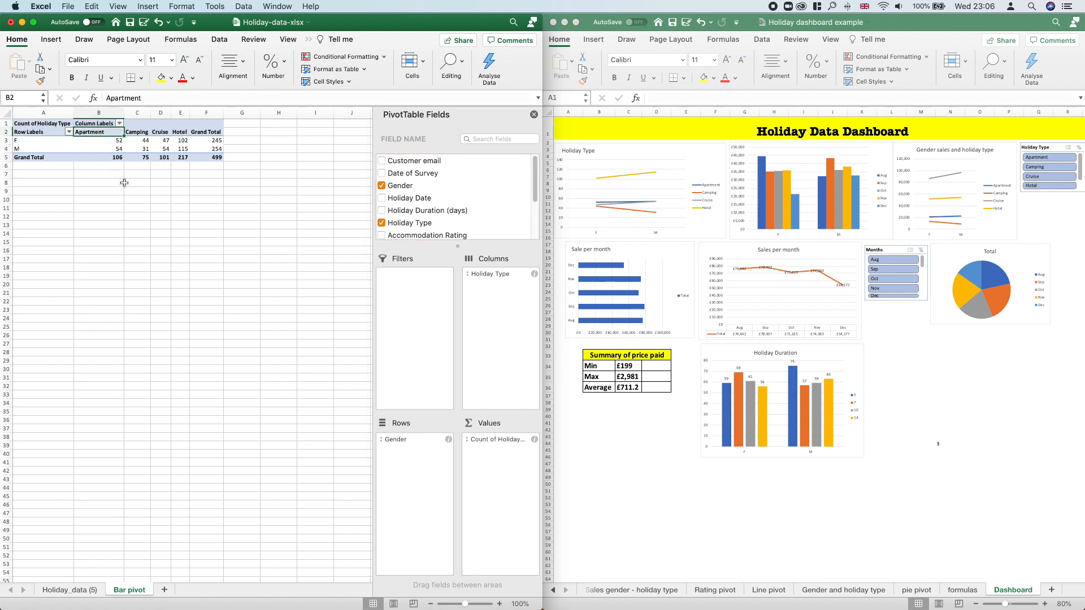
pyautogui.click(110, 142)
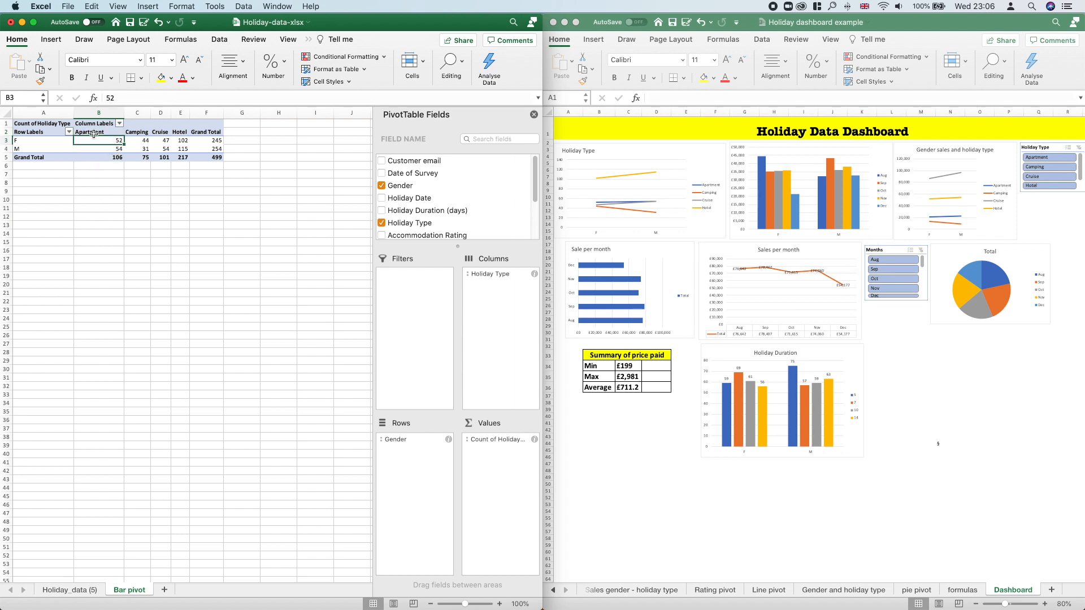
pyautogui.click(102, 149)
pyautogui.click(107, 157)
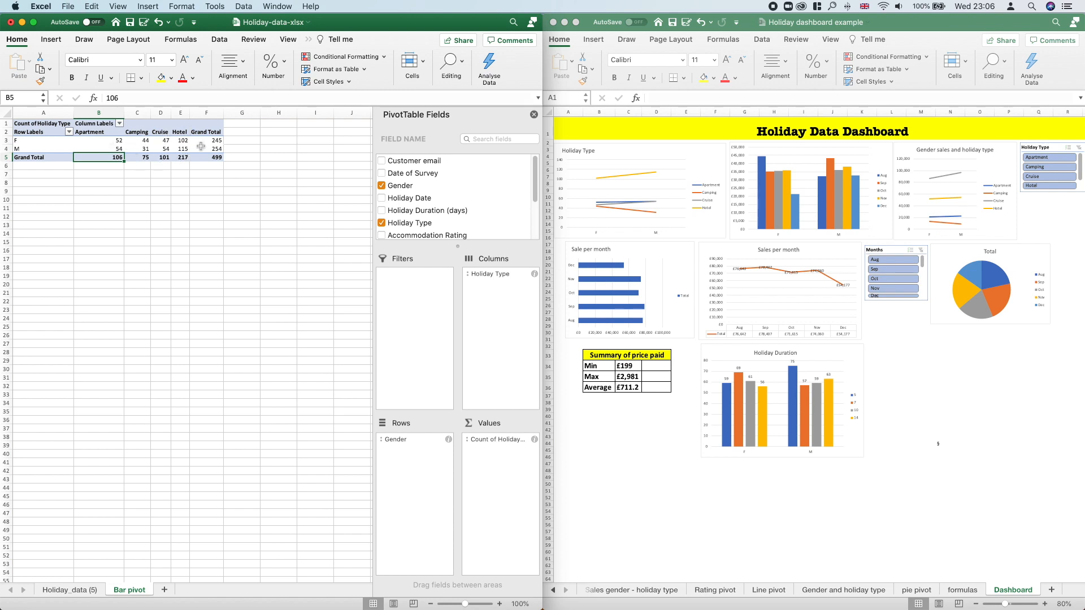
pyautogui.moveTo(214, 140); pyautogui.dragTo(104, 140)
pyautogui.moveTo(215, 149); pyautogui.dragTo(98, 148)
pyautogui.moveTo(218, 140); pyautogui.dragTo(219, 157)
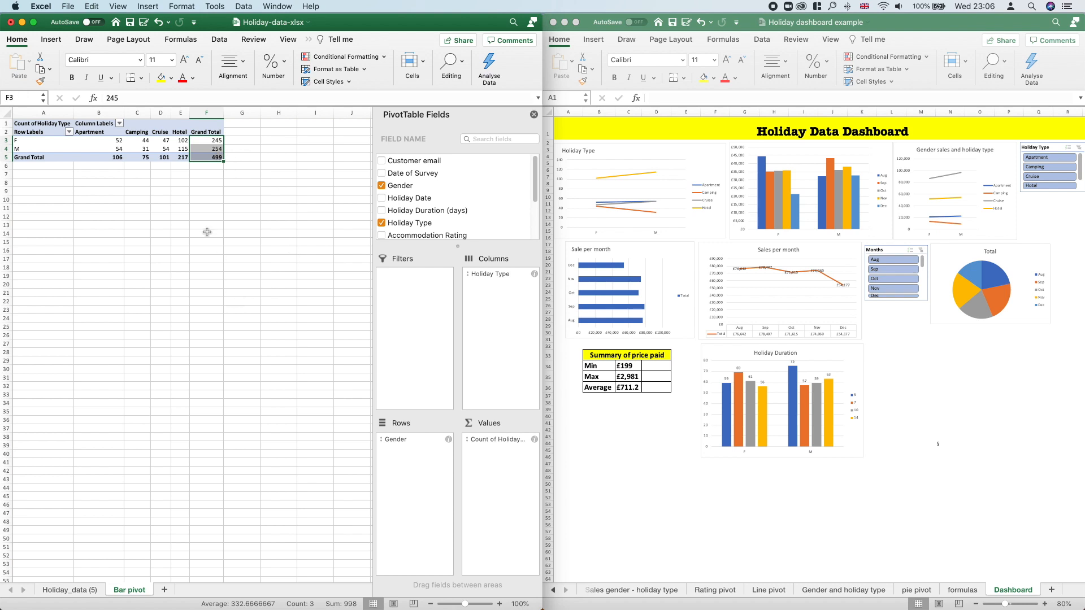
pyautogui.click(219, 158)
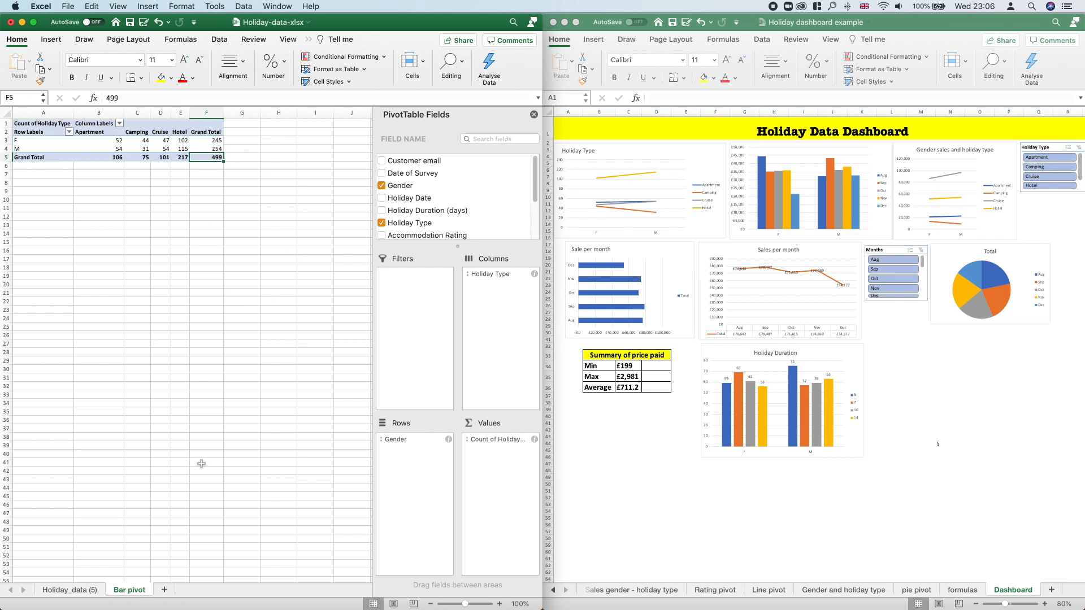
# Step: Check the last record and the header row of the Holiday_data (5) sheet against the pivot table's overall total
pyautogui.click(89, 591)
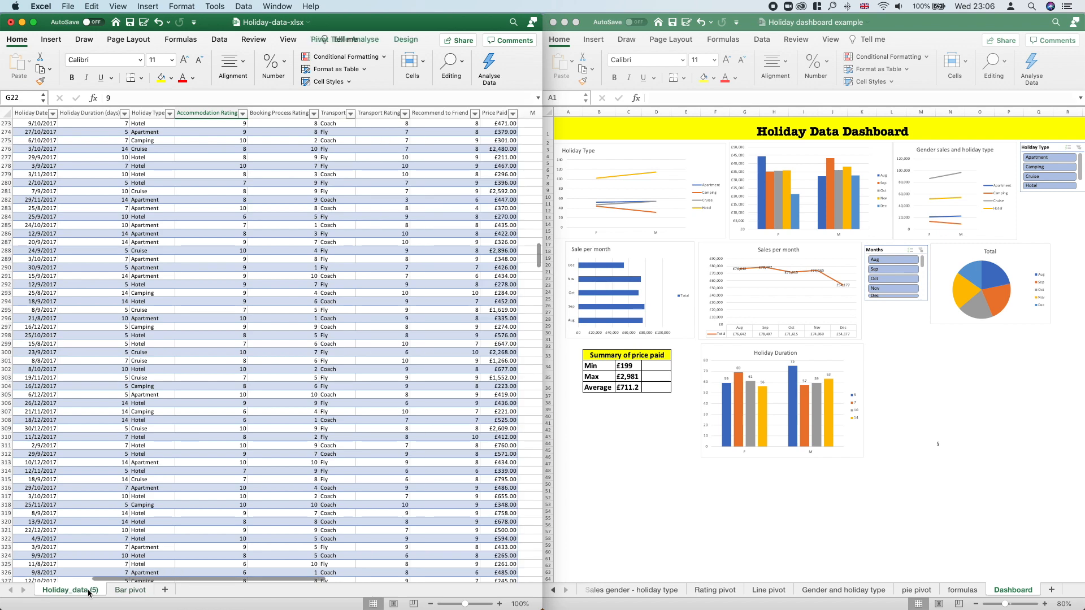
pyautogui.hscroll(-2, 91, 577)
pyautogui.hscroll(-2, 91, 577)
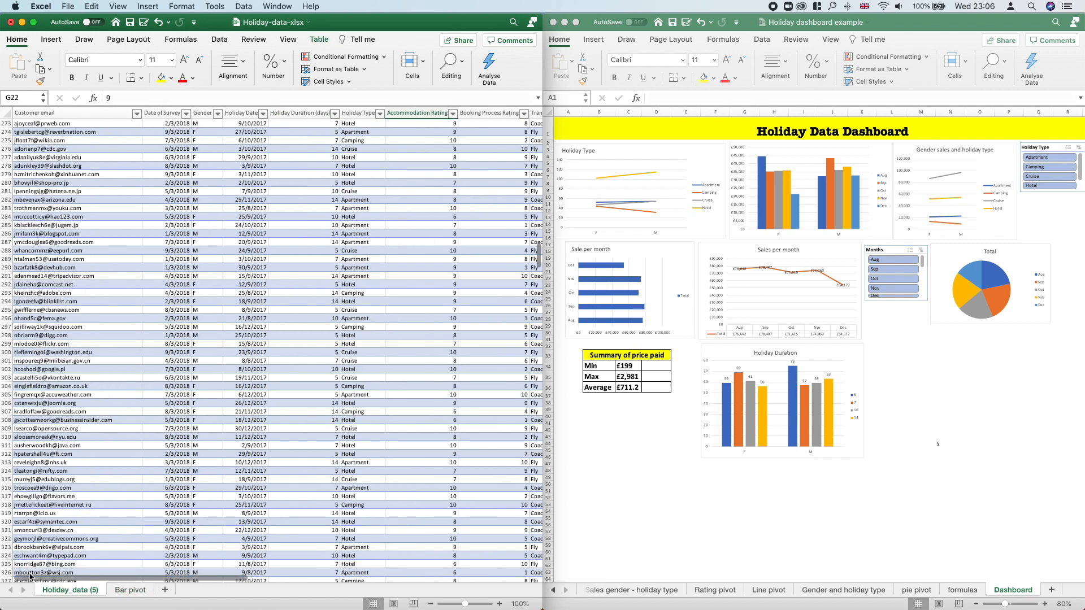
pyautogui.scroll(-6, 87, 538)
pyautogui.scroll(-20, 87, 537)
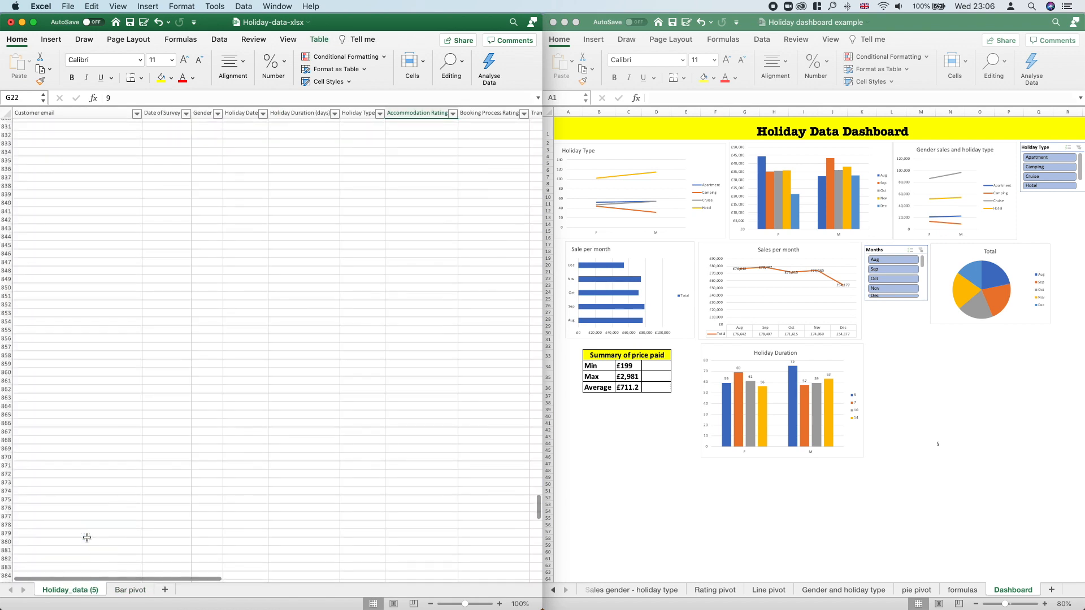
pyautogui.scroll(20, 87, 537)
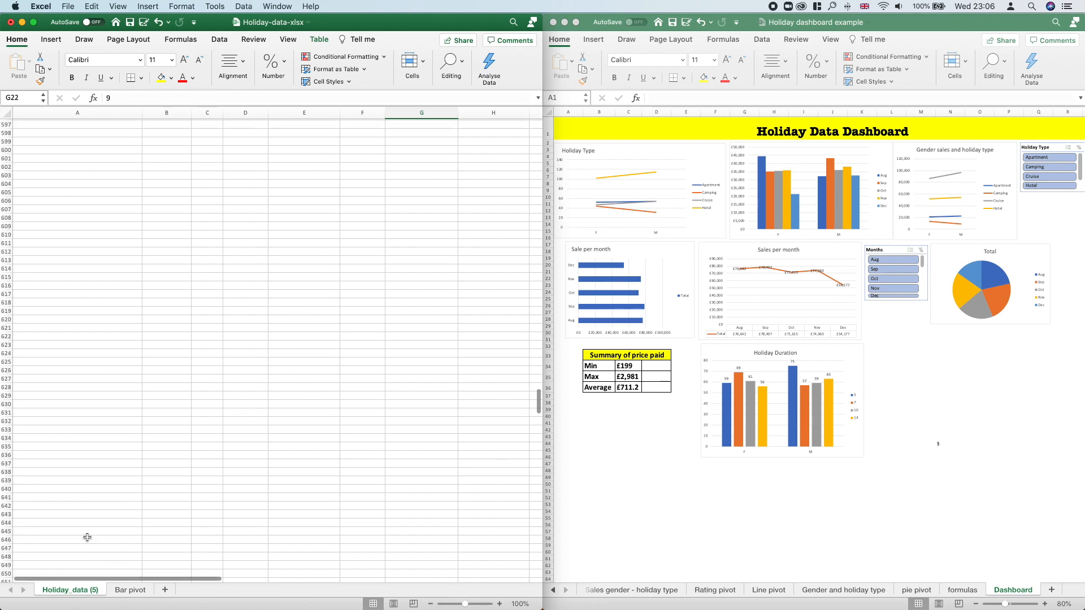
pyautogui.scroll(-3, 87, 537)
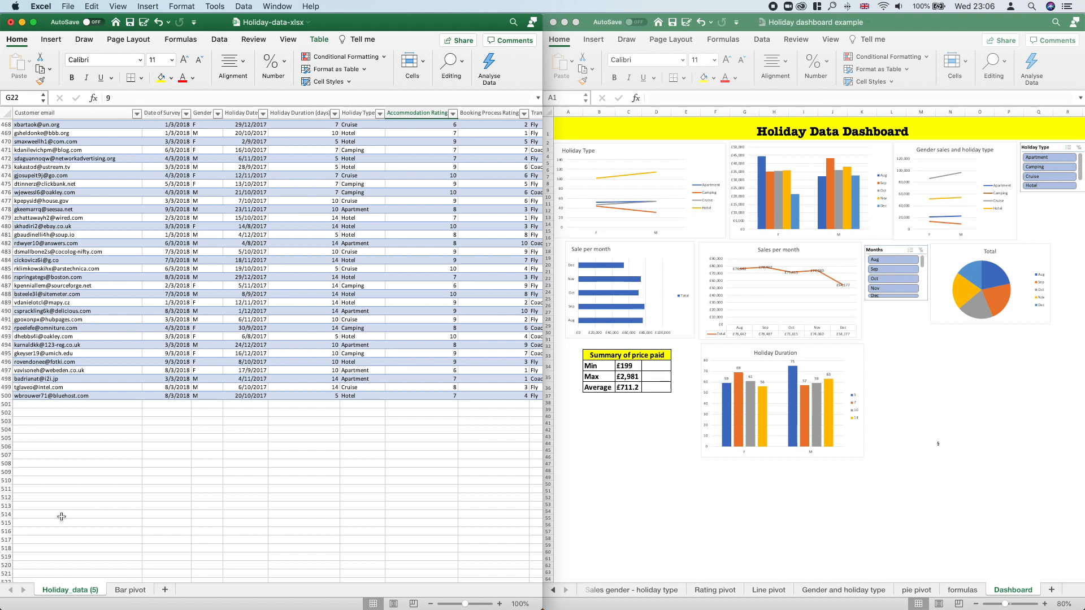
pyautogui.scroll(20, 60, 434)
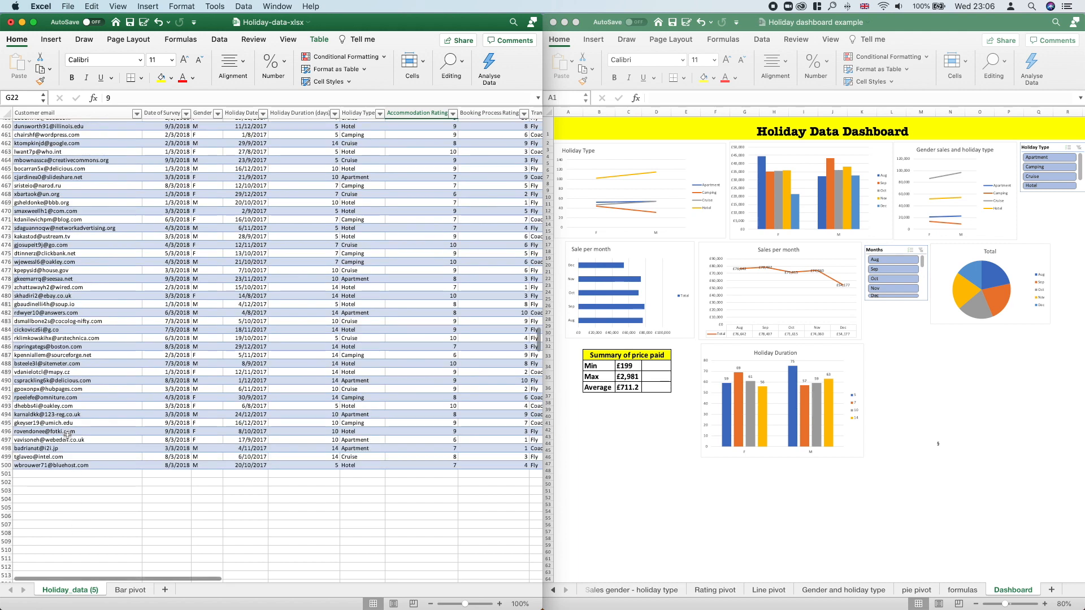
pyautogui.click(6, 124)
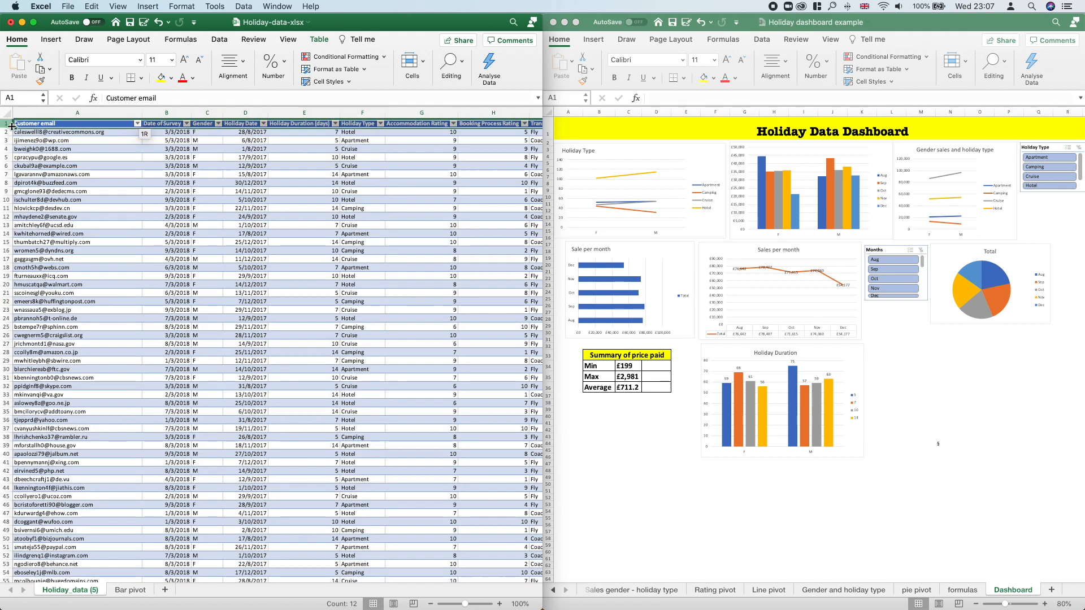
pyautogui.click(51, 130)
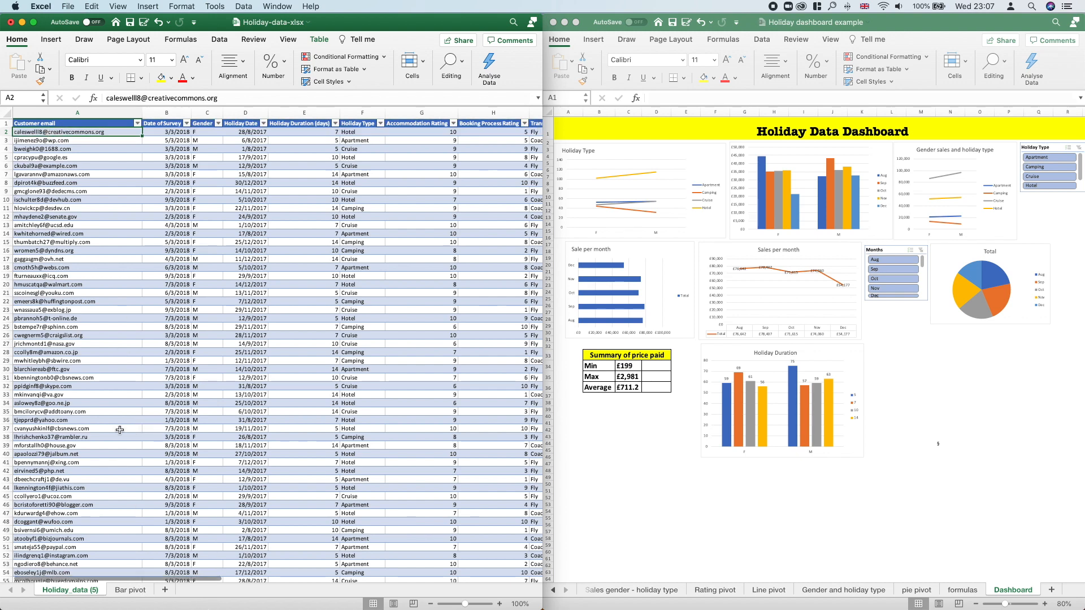
# Step: Hide the Bar pivot sheet's field list, insert a 2-D clustered column chart of the pivot table, and position it in empty cells beside the table
pyautogui.click(131, 590)
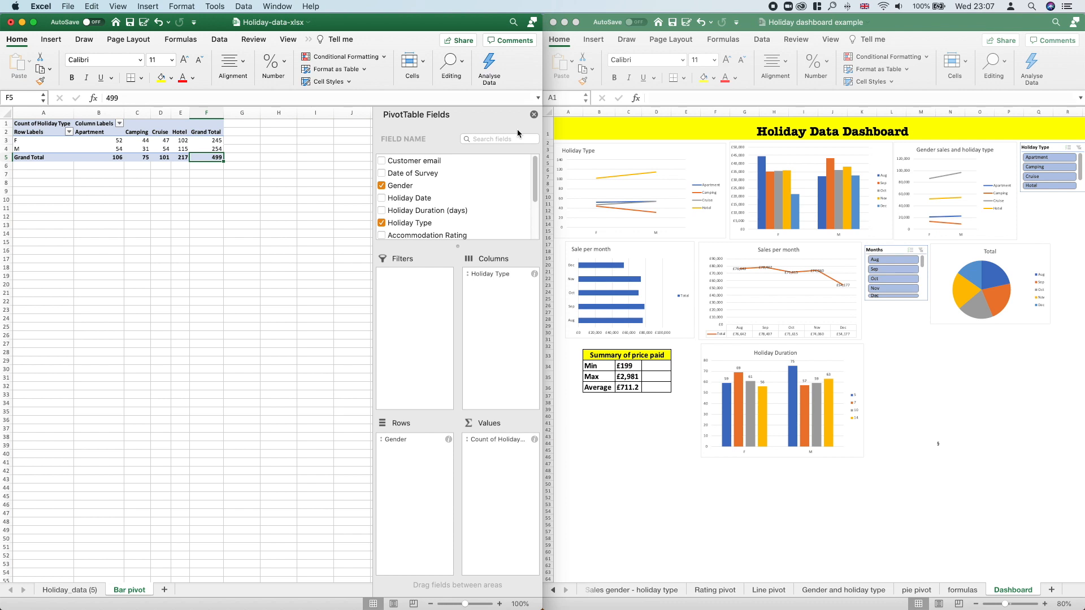
pyautogui.click(533, 116)
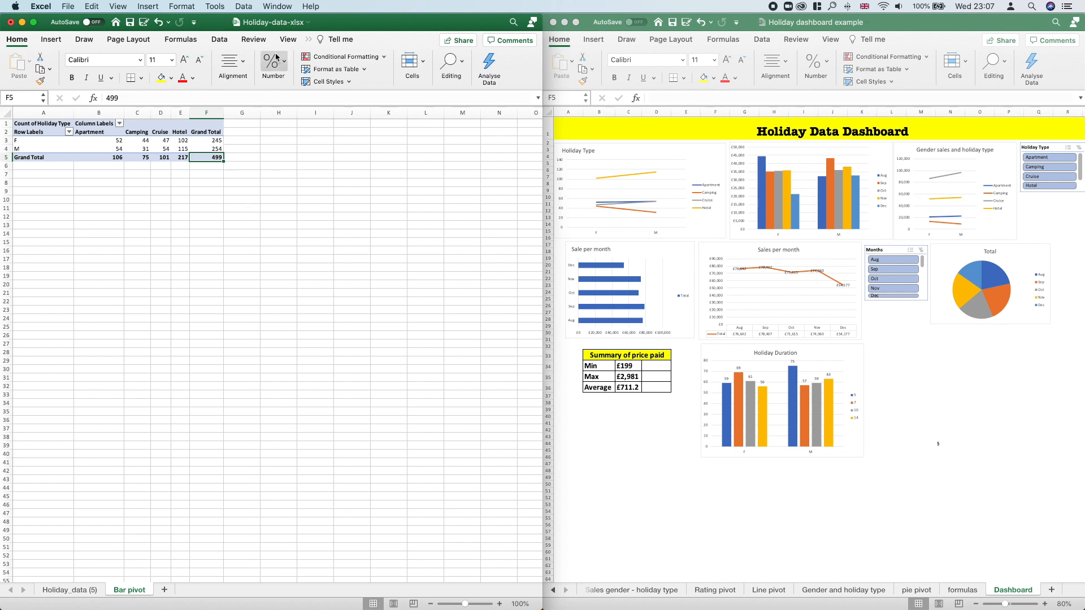
pyautogui.click(51, 40)
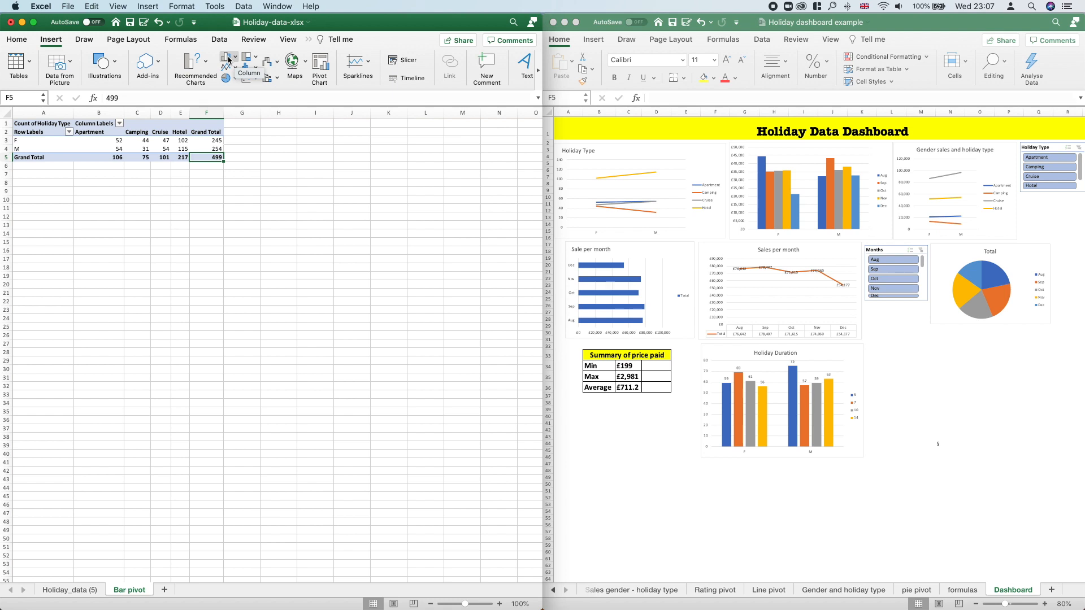
pyautogui.click(229, 59)
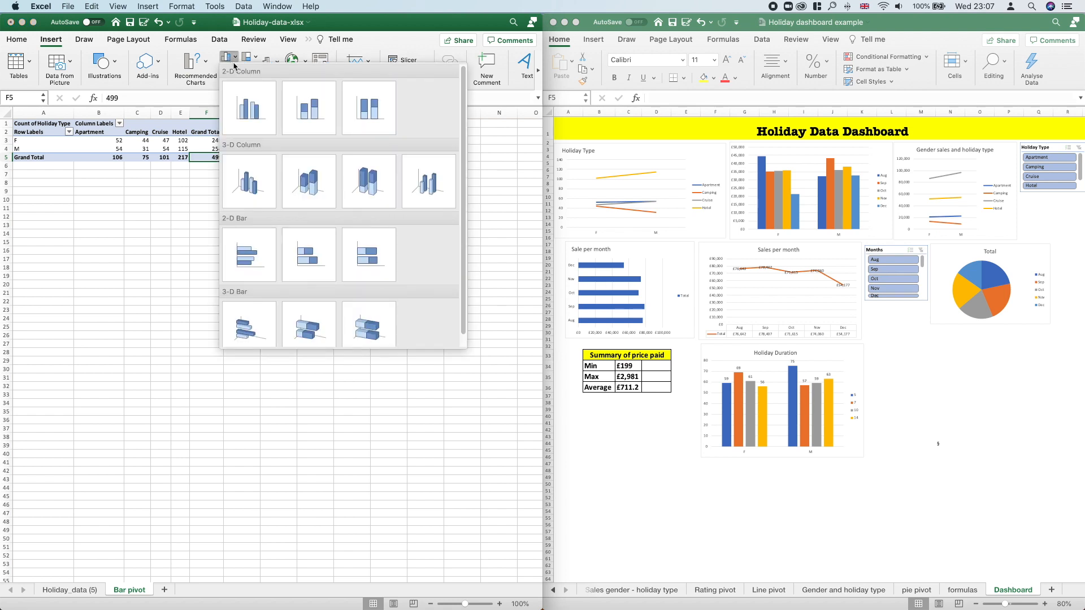
pyautogui.click(251, 118)
pyautogui.moveTo(349, 314); pyautogui.dragTo(431, 192)
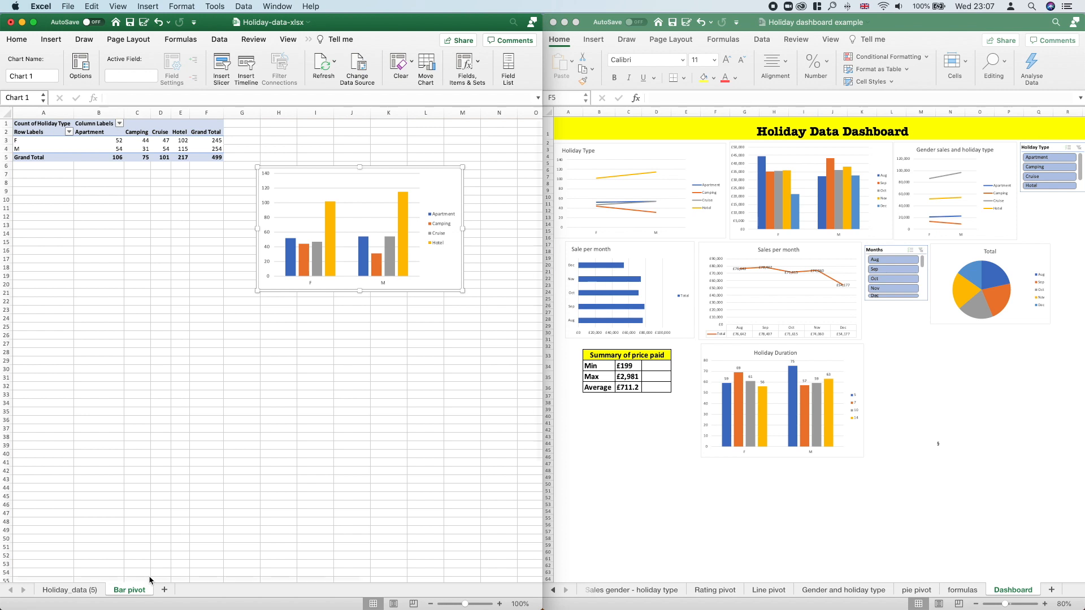
# Step: Move the column chart below the pivot table and compare its Camping bar for M with the matching table cell
pyautogui.click(83, 591)
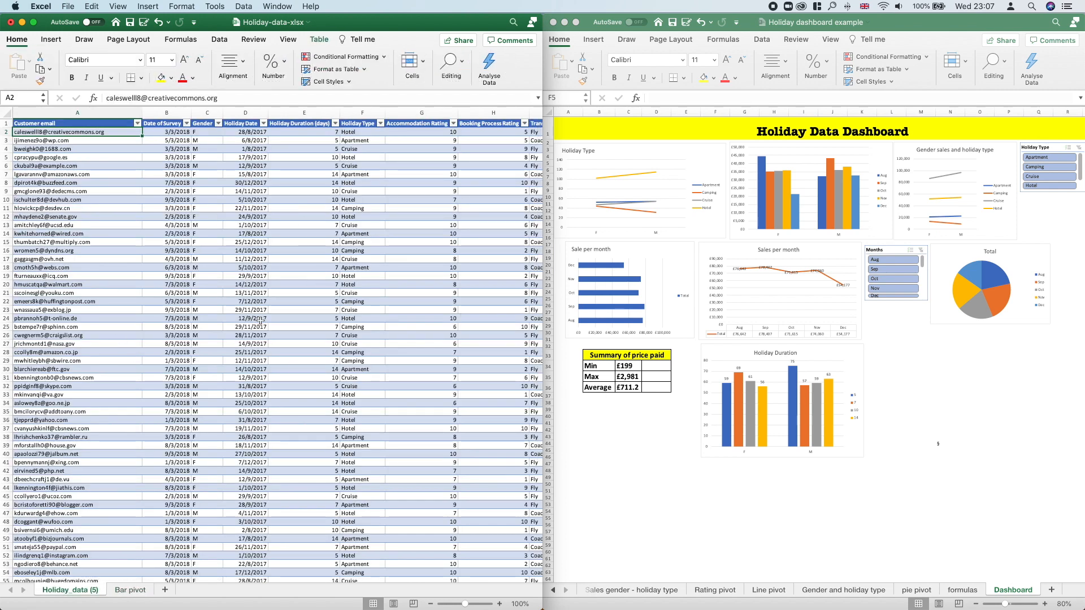
pyautogui.click(130, 590)
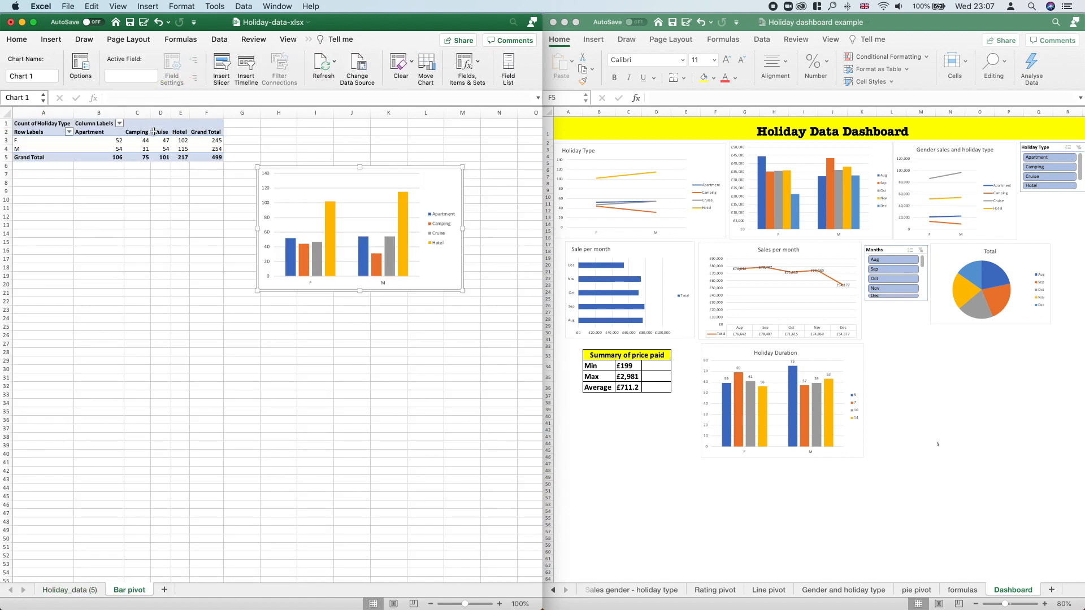
pyautogui.moveTo(433, 184); pyautogui.dragTo(224, 196)
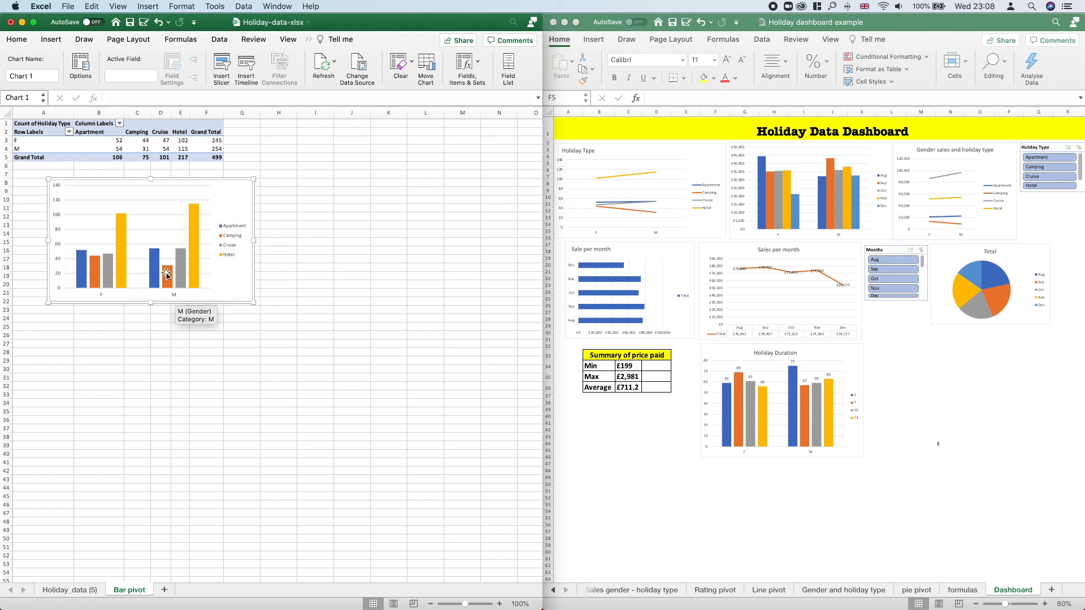
pyautogui.moveTo(168, 281)
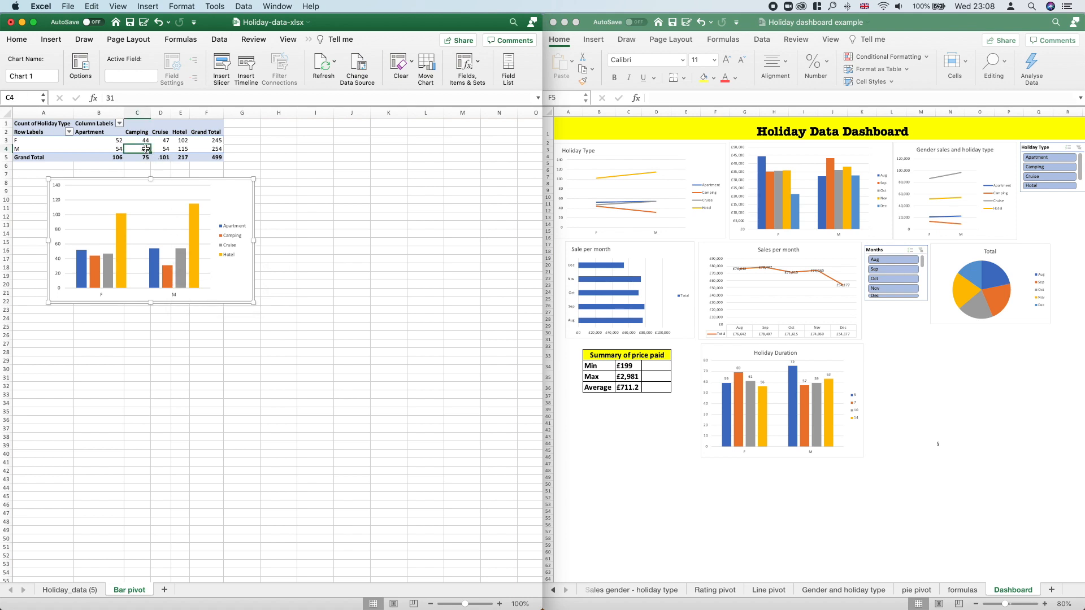
pyautogui.click(146, 149)
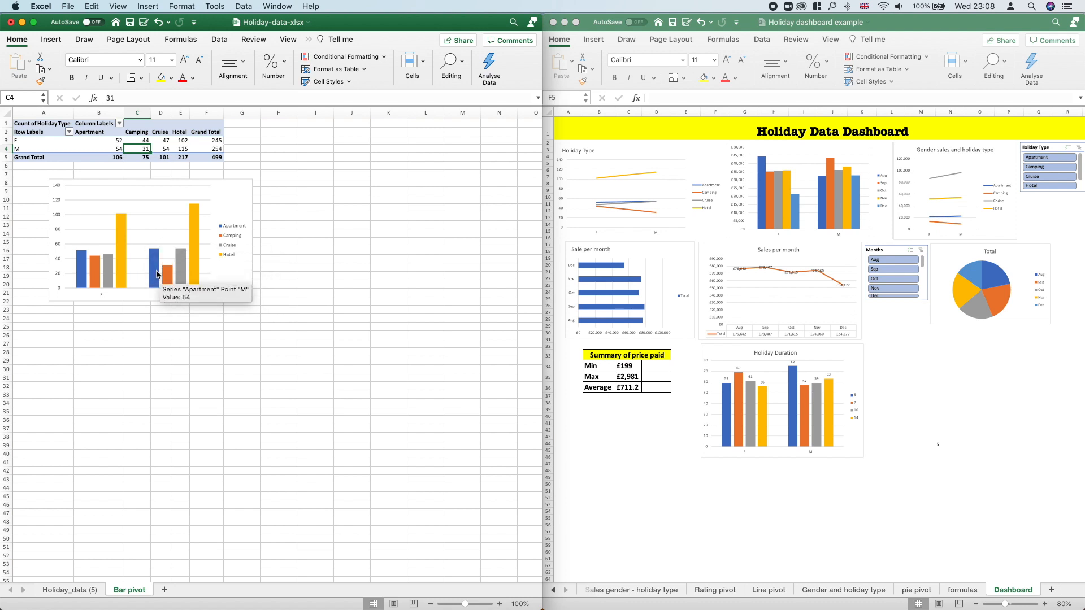
pyautogui.moveTo(229, 252); pyautogui.dragTo(413, 233)
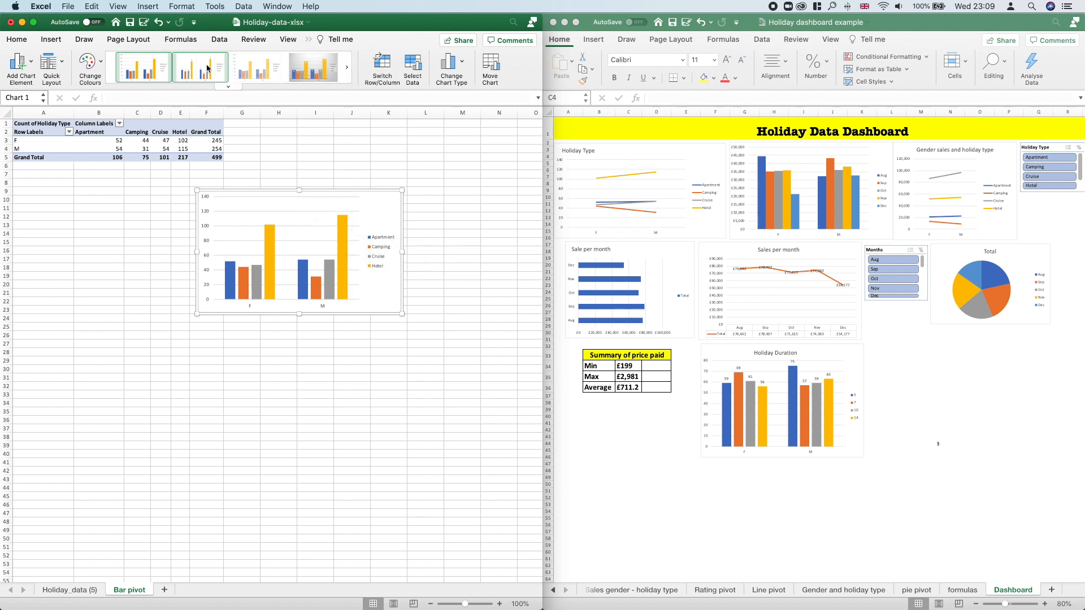
# Step: Add a chart title above the holiday type column chart
pyautogui.click(33, 64)
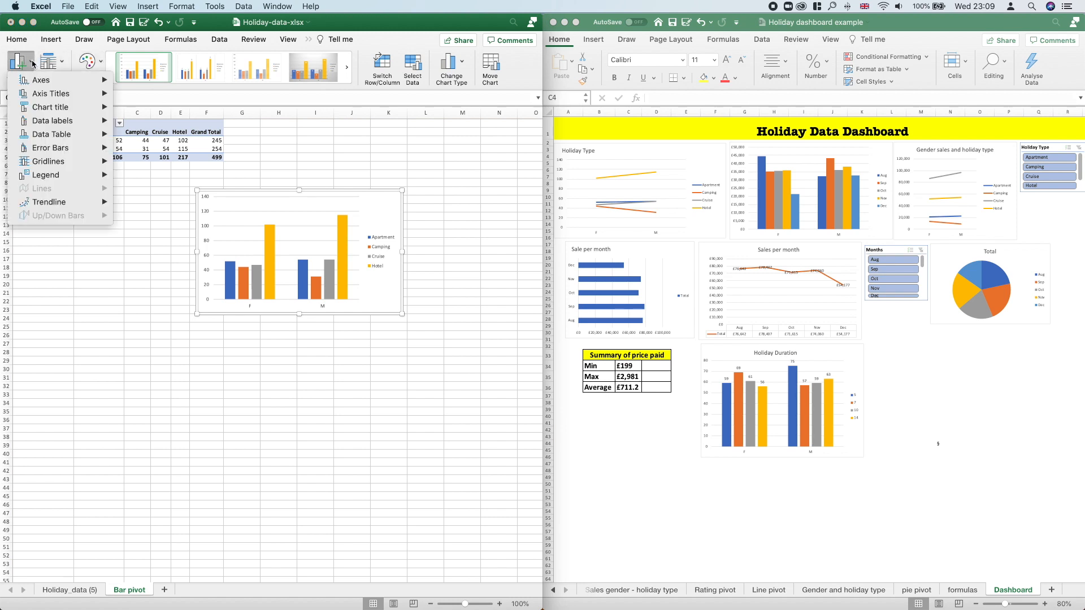
pyautogui.click(33, 64)
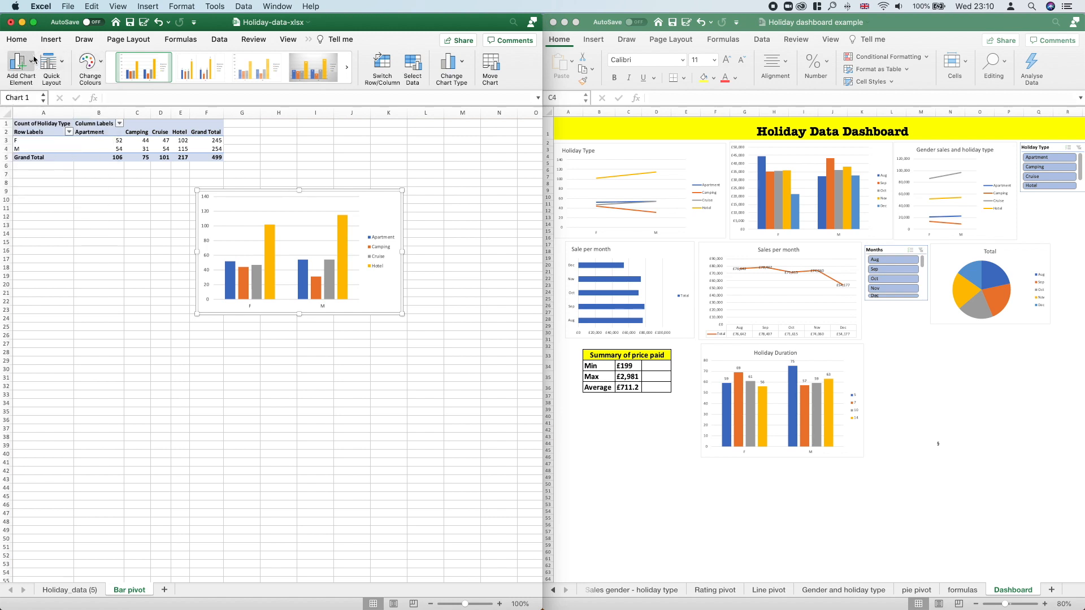
pyautogui.click(33, 61)
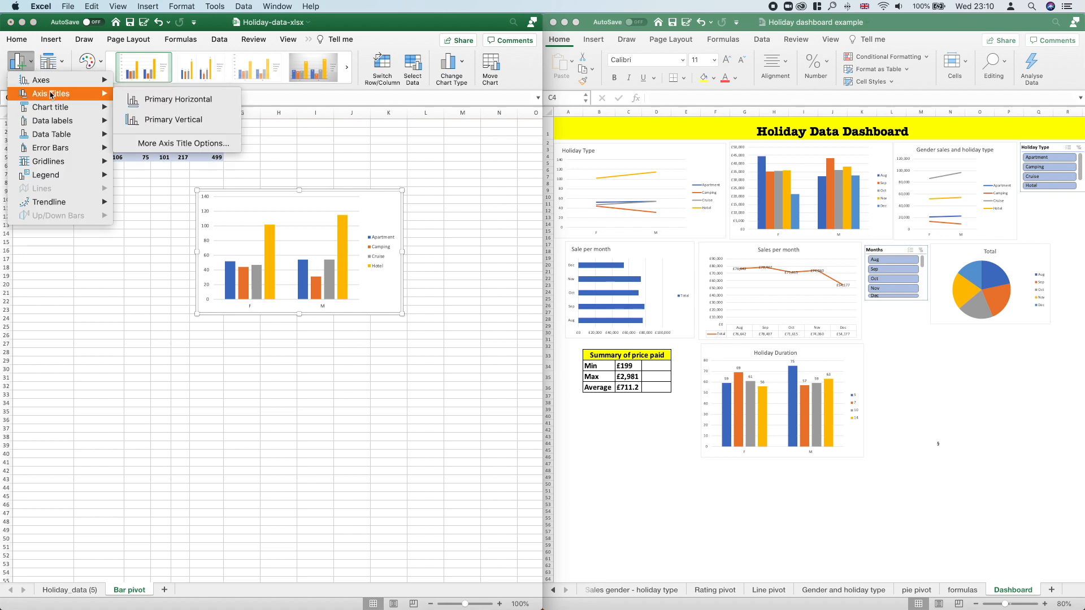
pyautogui.moveTo(51, 108)
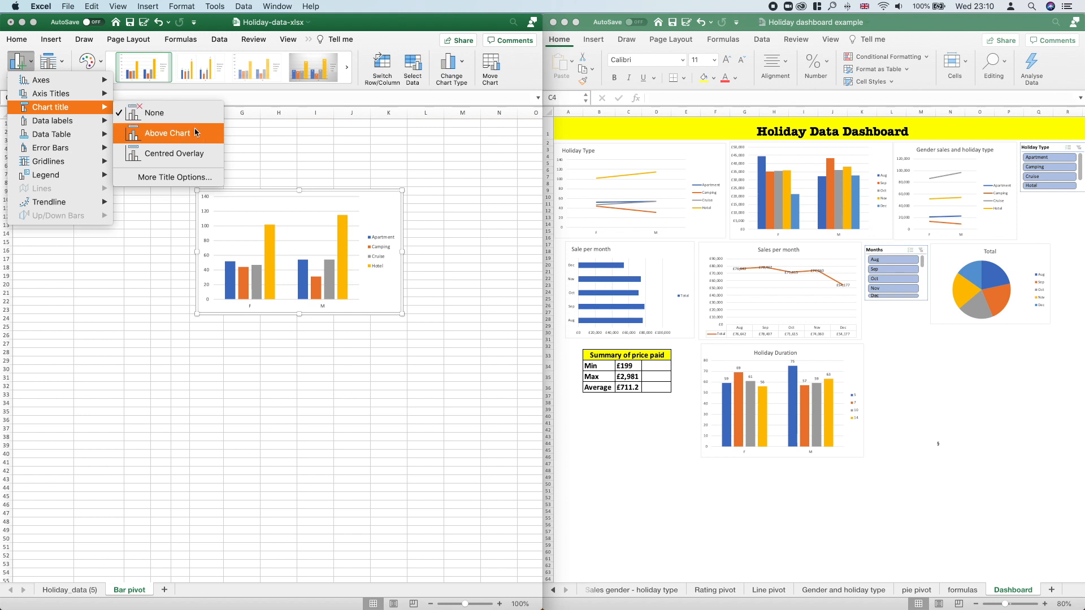
pyautogui.click(195, 133)
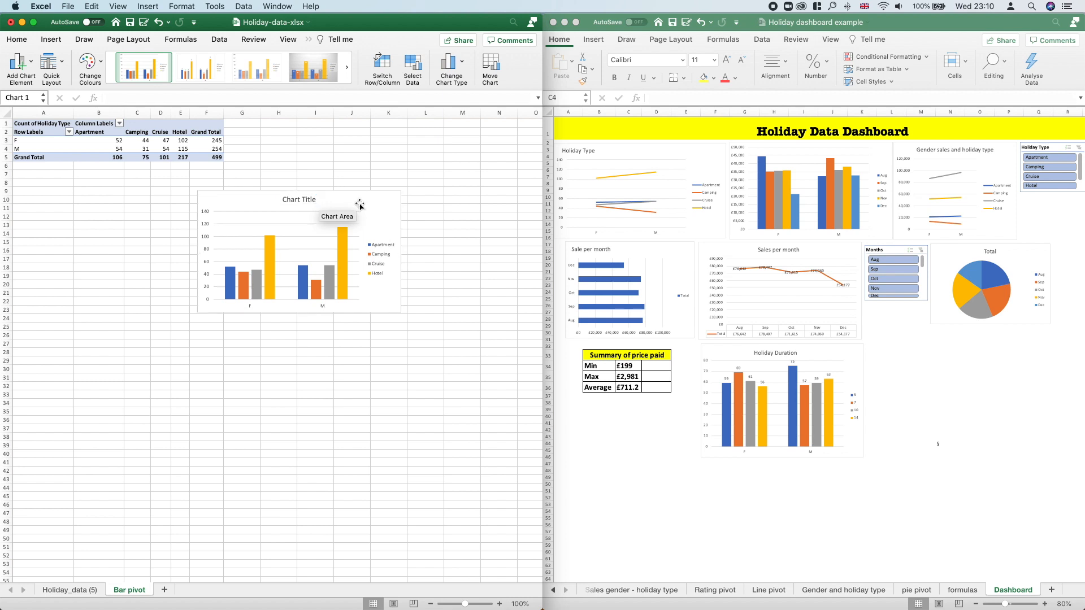
pyautogui.press('Delete')
pyautogui.moveTo(800, 602)
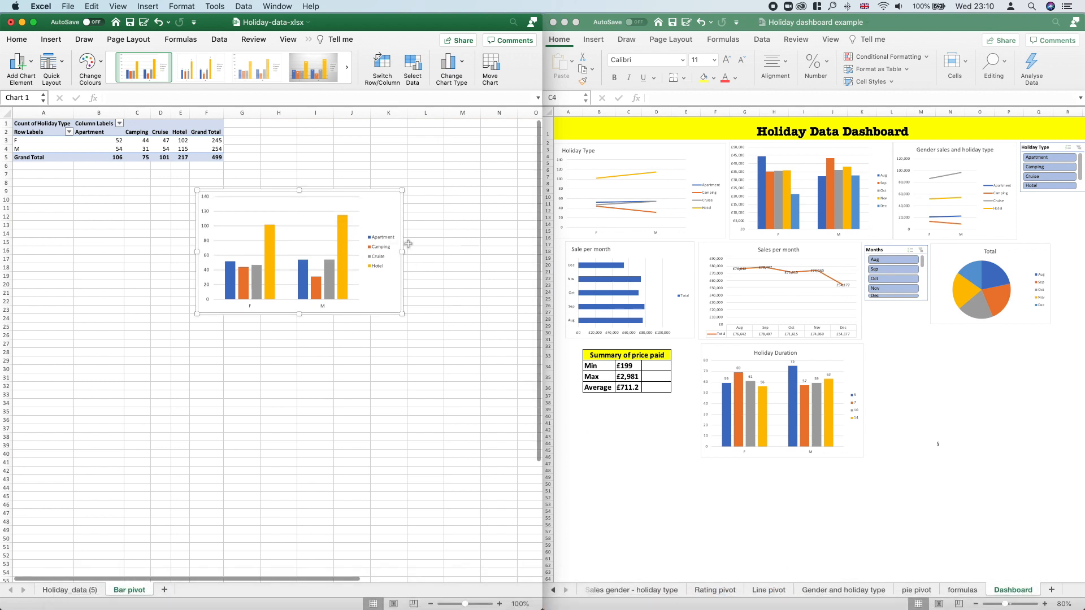
pyautogui.press('super+z')
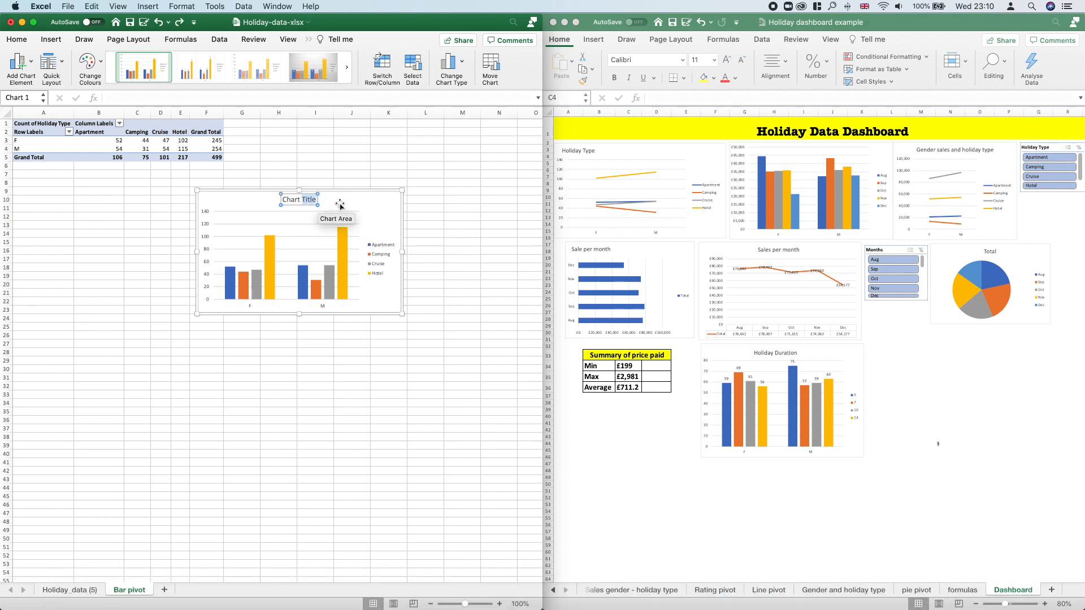
# Step: Replace the chart's placeholder title with "Holiday type" and deselect the chart
pyautogui.press('BackSpace')
pyautogui.press('BackSpace')
pyautogui.press('BackSpace')
pyautogui.press('BackSpace')
pyautogui.press('BackSpace')
pyautogui.press('BackSpace')
pyautogui.press('BackSpace')
pyautogui.write('Holiday type')
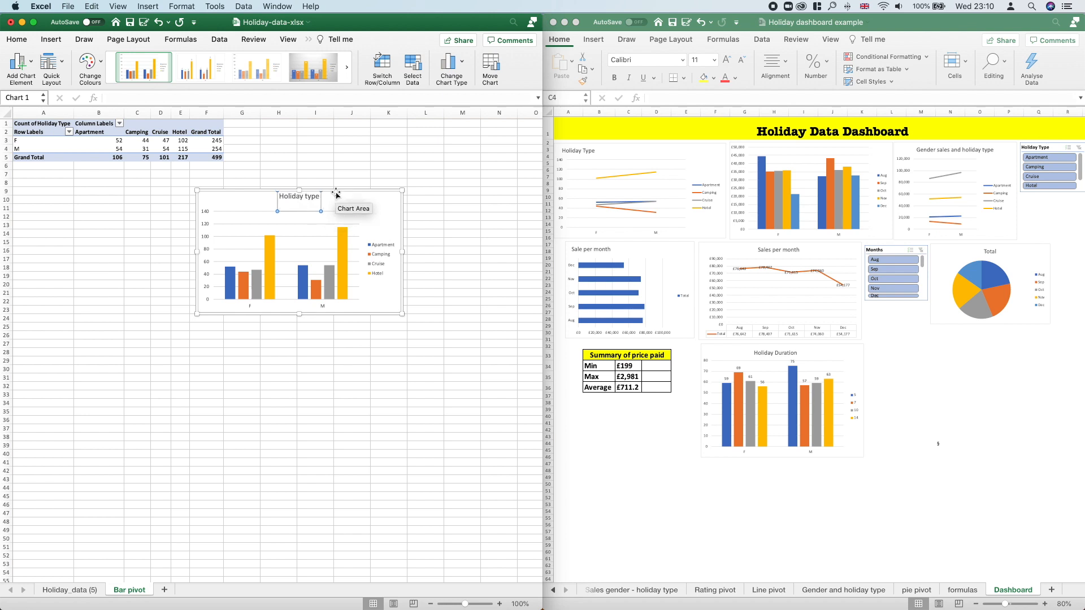
pyautogui.click(428, 156)
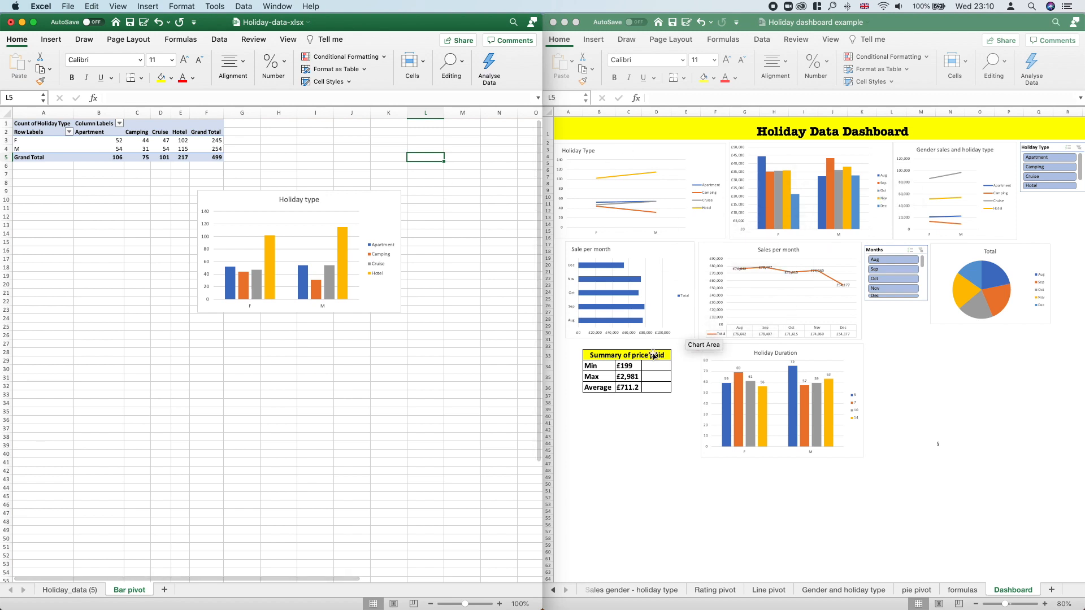
# Step: Add a new worksheet after Bar pivot and name it Dashboard
pyautogui.click(164, 590)
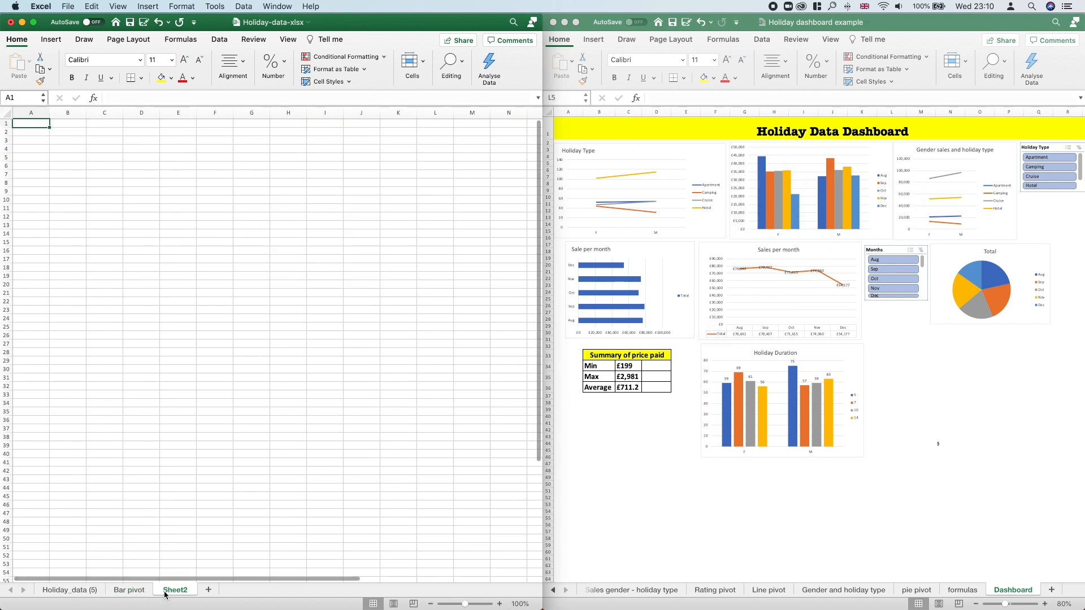
pyautogui.doubleClick(165, 590)
pyautogui.write('D')
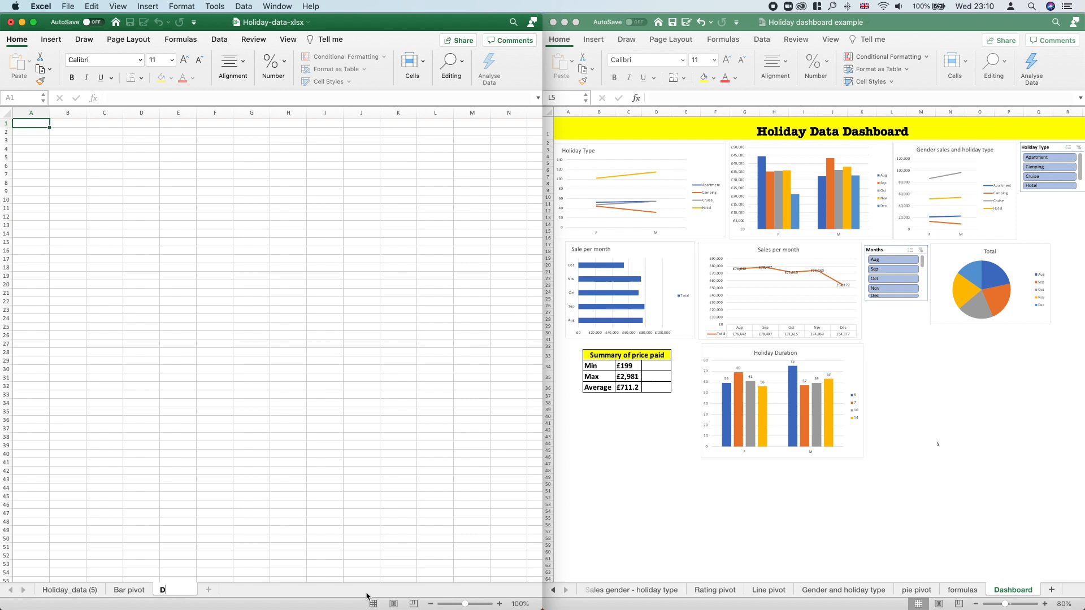
pyautogui.write('ashboard')
pyautogui.press('Return')
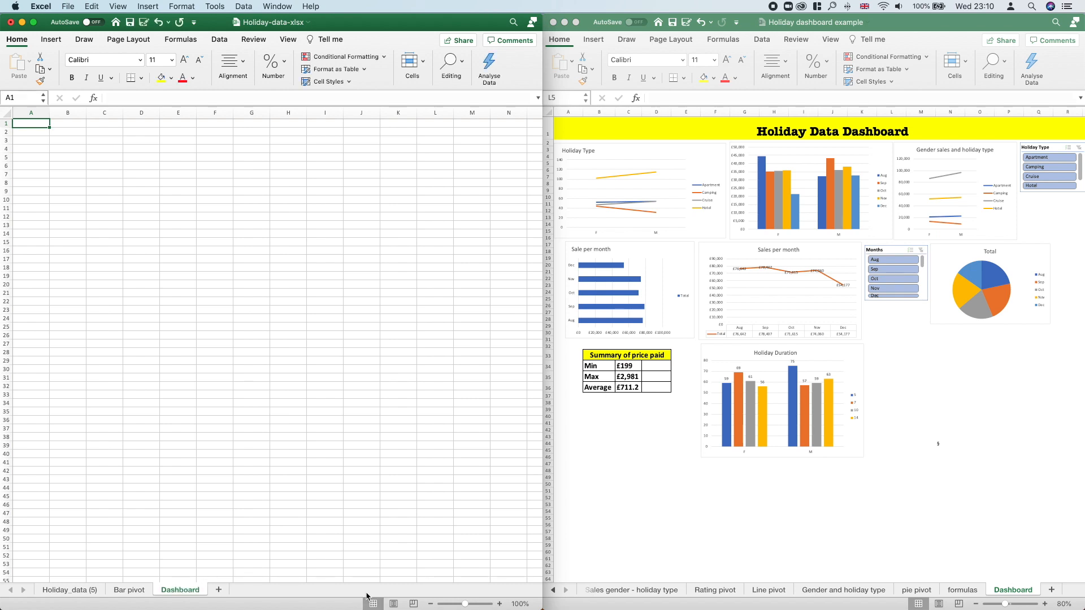
# Step: Copy the Holiday type chart from Bar pivot into the Dashboard sheet and position it at column A, starting around row 5
pyautogui.click(131, 591)
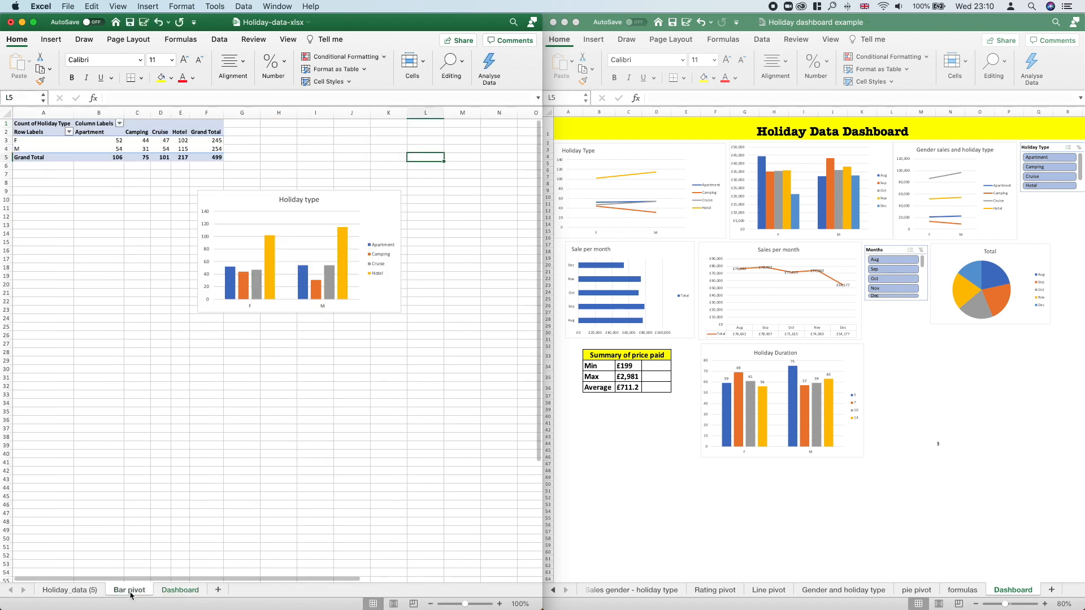
pyautogui.rightClick(354, 202)
pyautogui.click(373, 232)
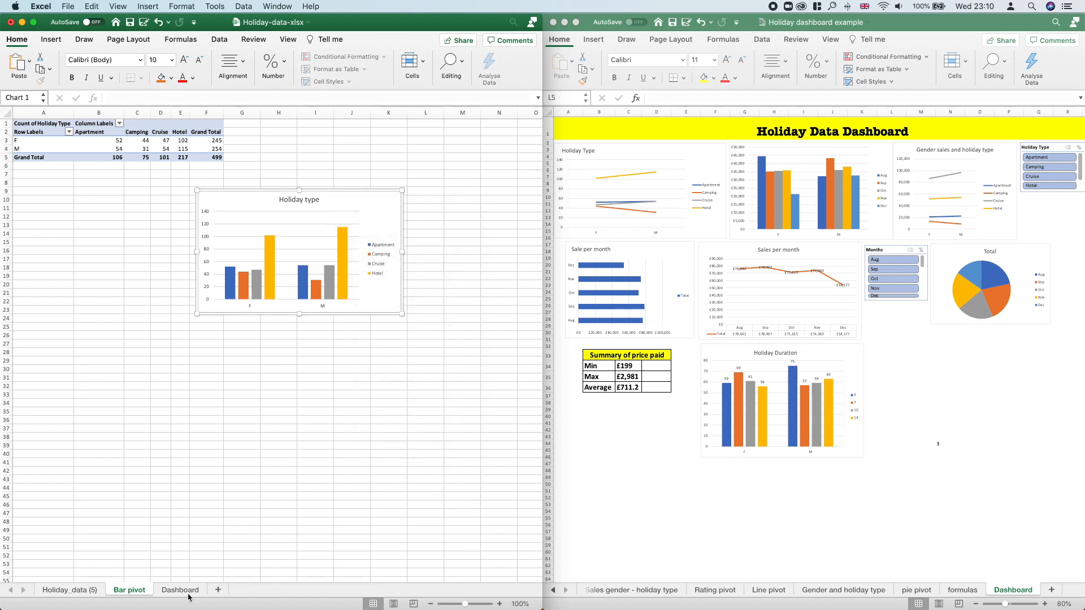
pyautogui.click(181, 590)
pyautogui.rightClick(70, 159)
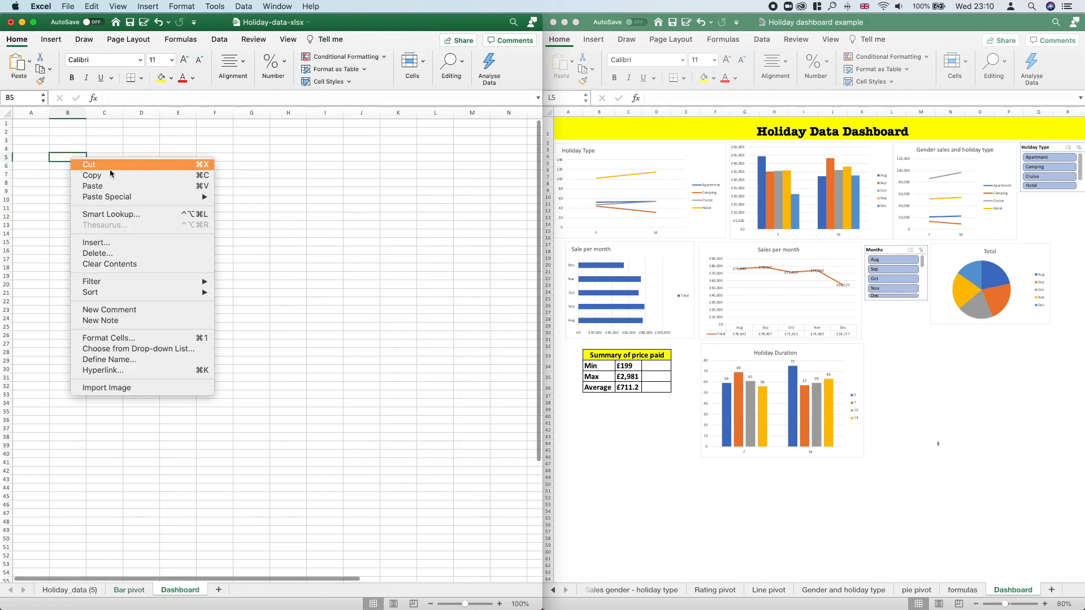
pyautogui.click(108, 186)
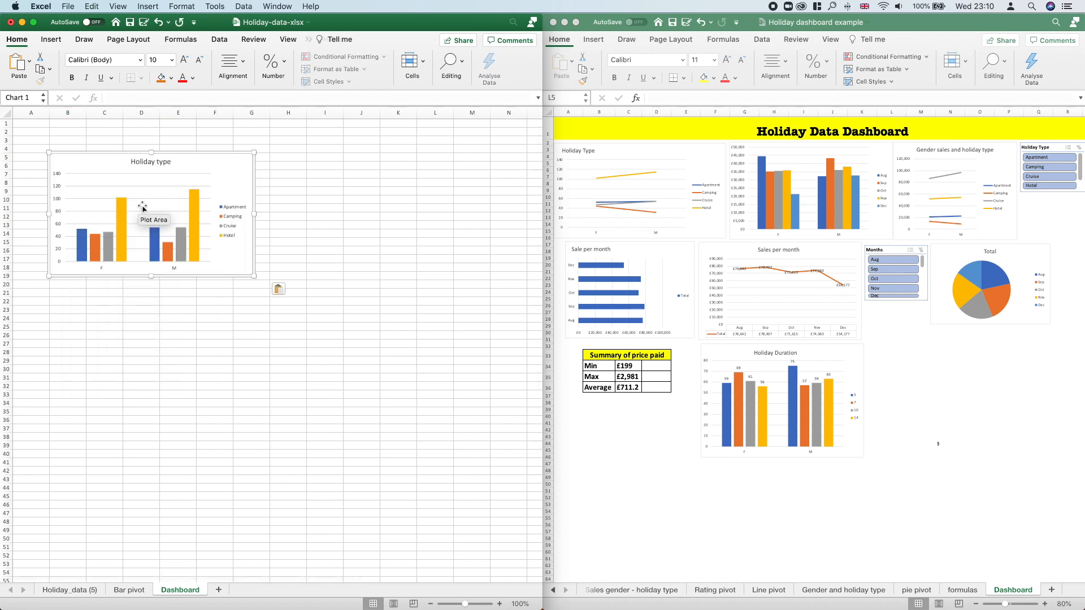
pyautogui.moveTo(214, 161); pyautogui.dragTo(178, 152)
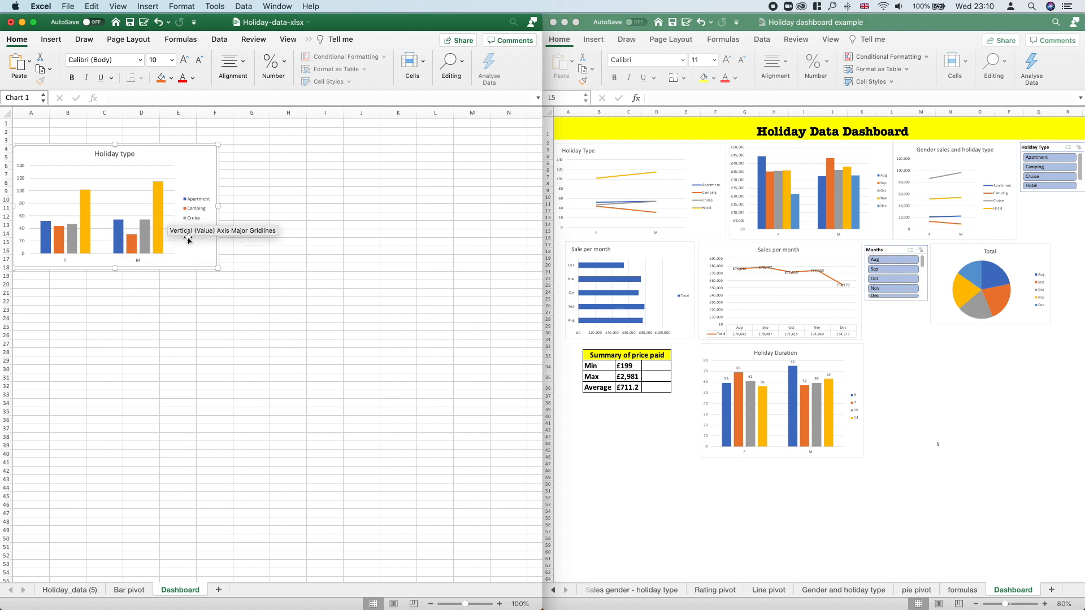
pyautogui.moveTo(183, 234); pyautogui.dragTo(183, 246)
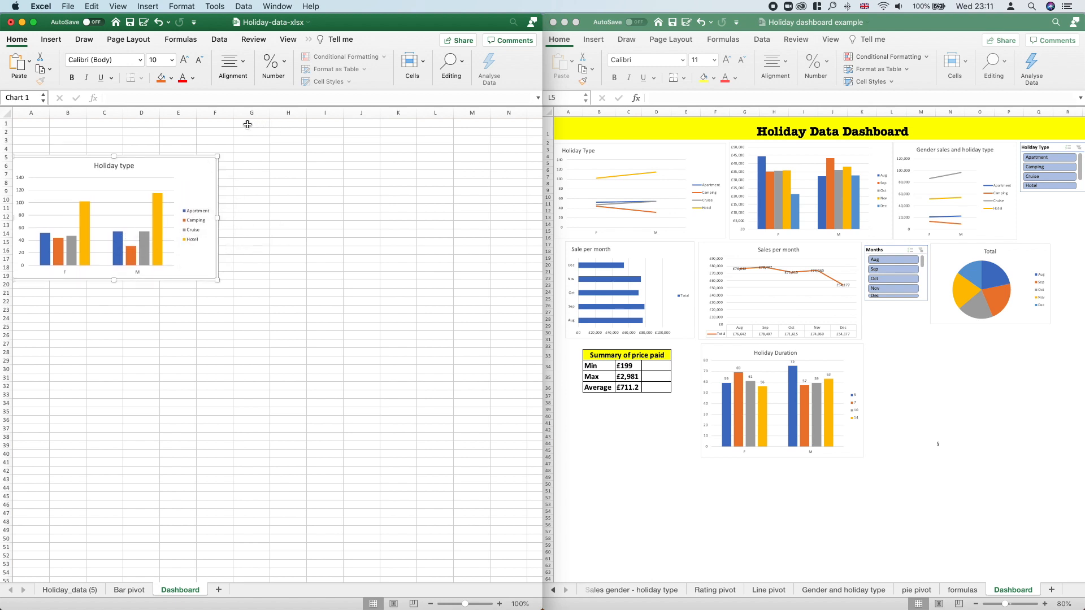
# Step: Merge and centre cells D1 to L1 on the Dashboard sheet
pyautogui.moveTo(141, 124); pyautogui.dragTo(438, 122)
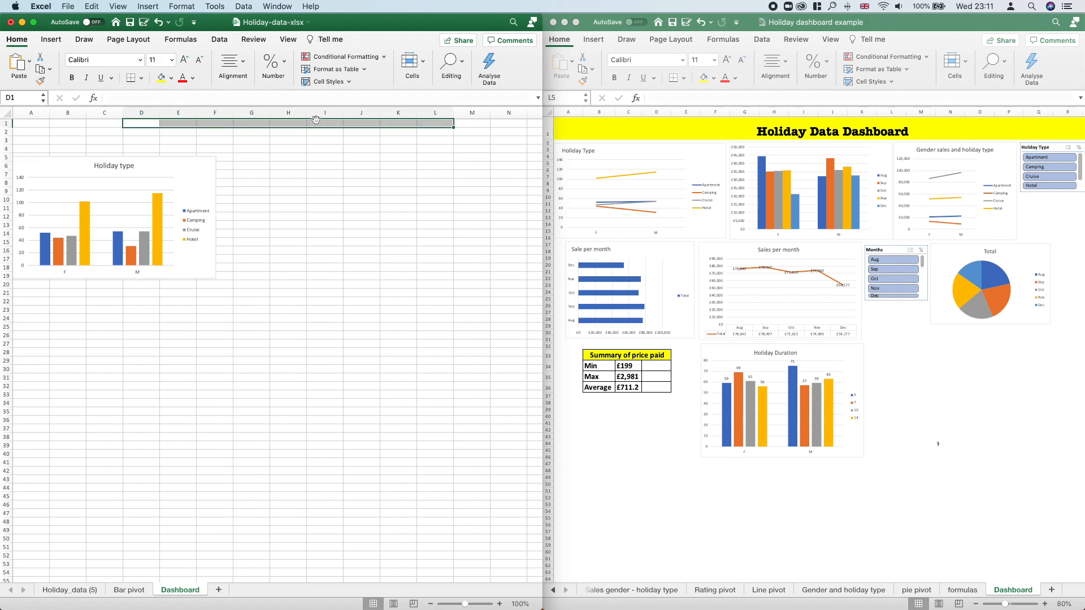
pyautogui.click(423, 67)
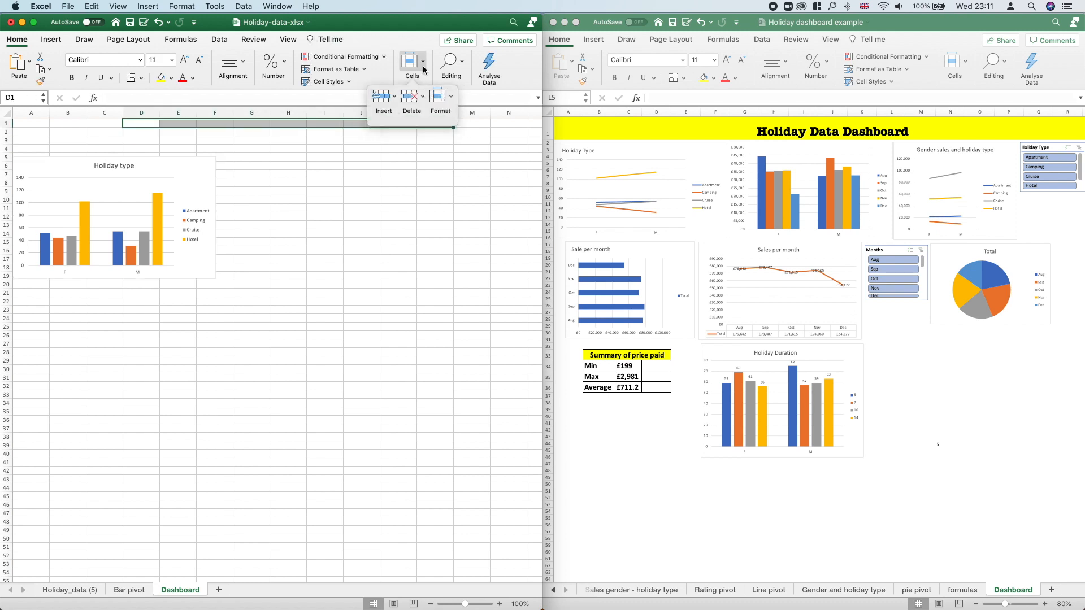
pyautogui.click(423, 68)
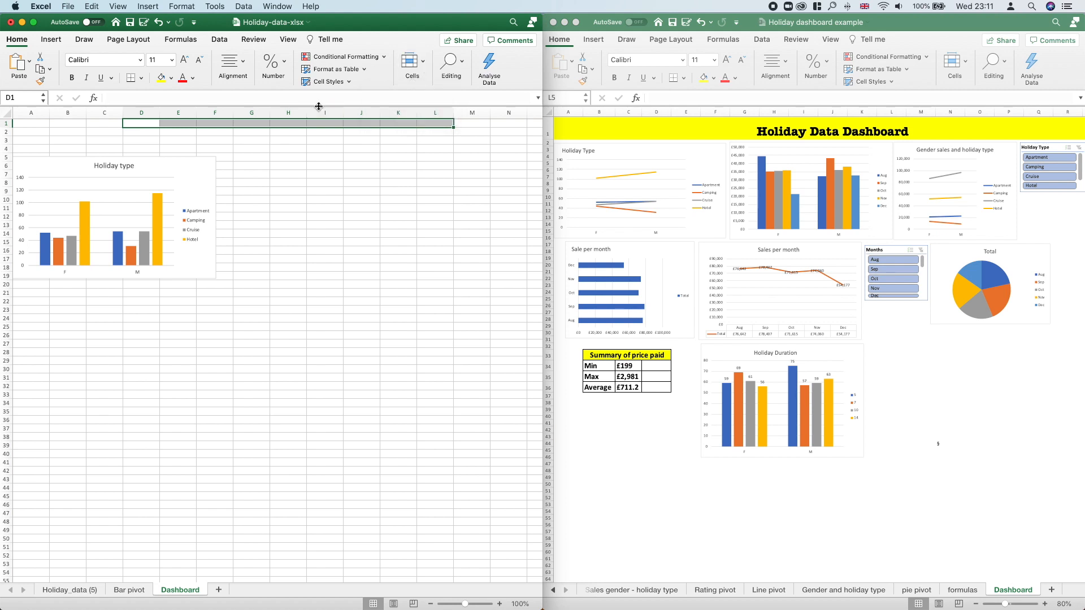
pyautogui.click(244, 64)
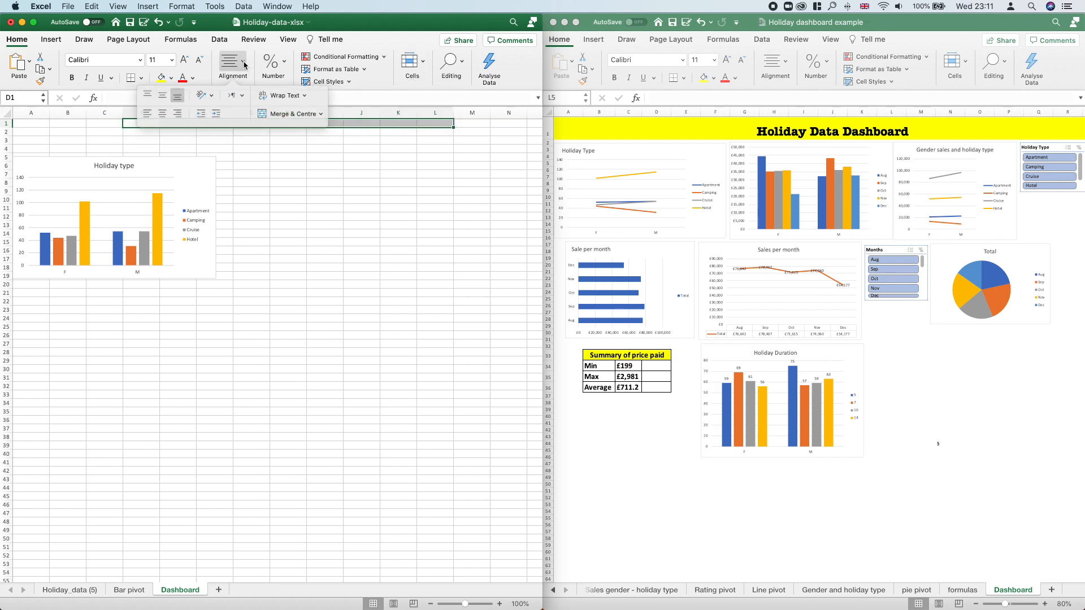
pyautogui.click(296, 115)
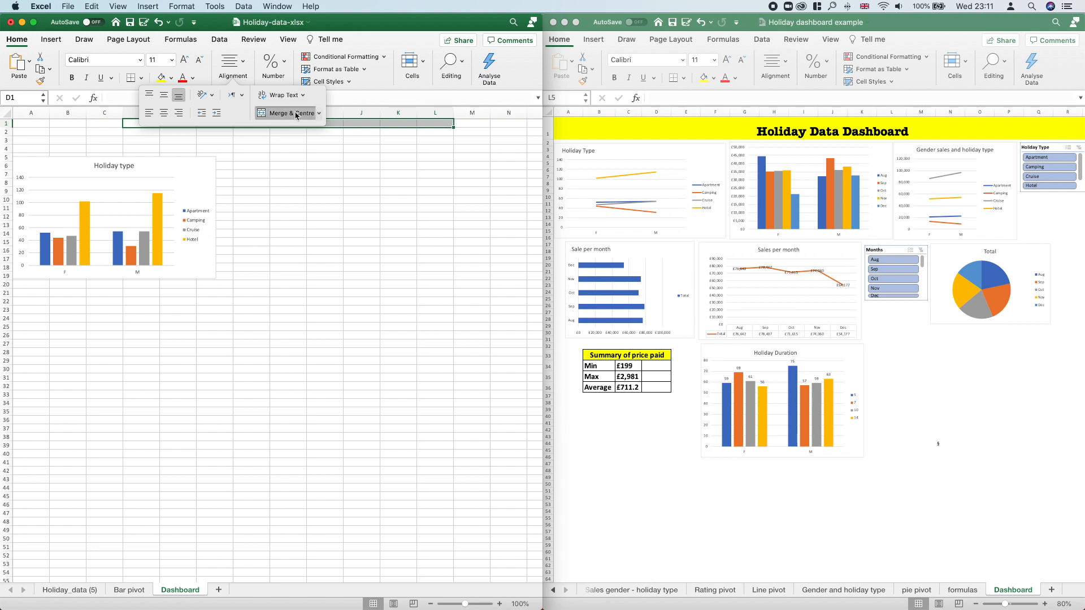
# Step: Enter the heading "Holiday Data Dashboard" in the merged cell in row 1
pyautogui.click(352, 124)
pyautogui.doubleClick(346, 123)
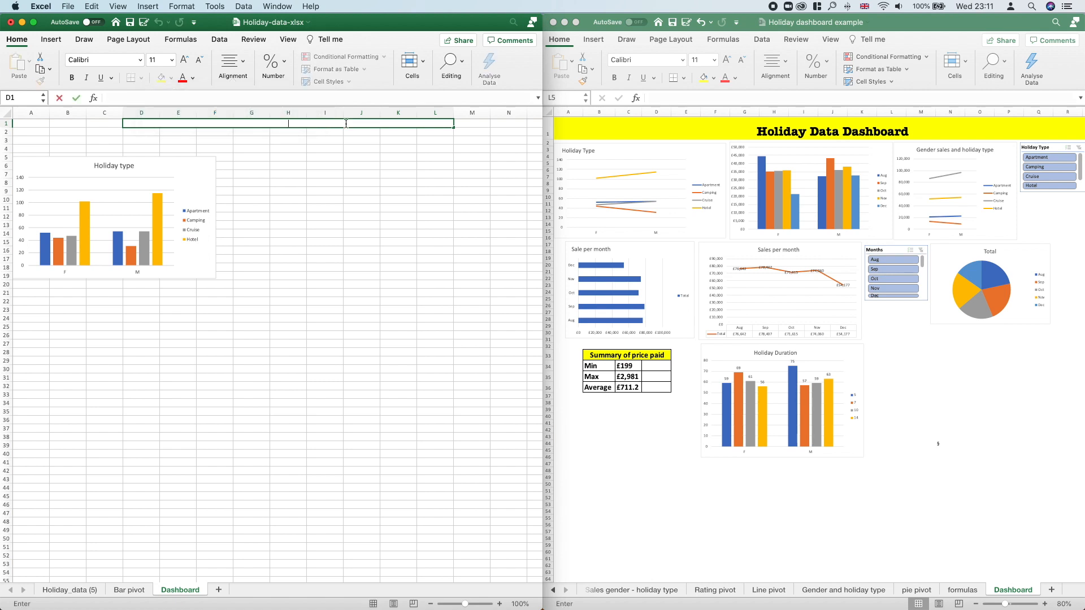
pyautogui.write('Holiday Data Dashboard')
pyautogui.press('Return')
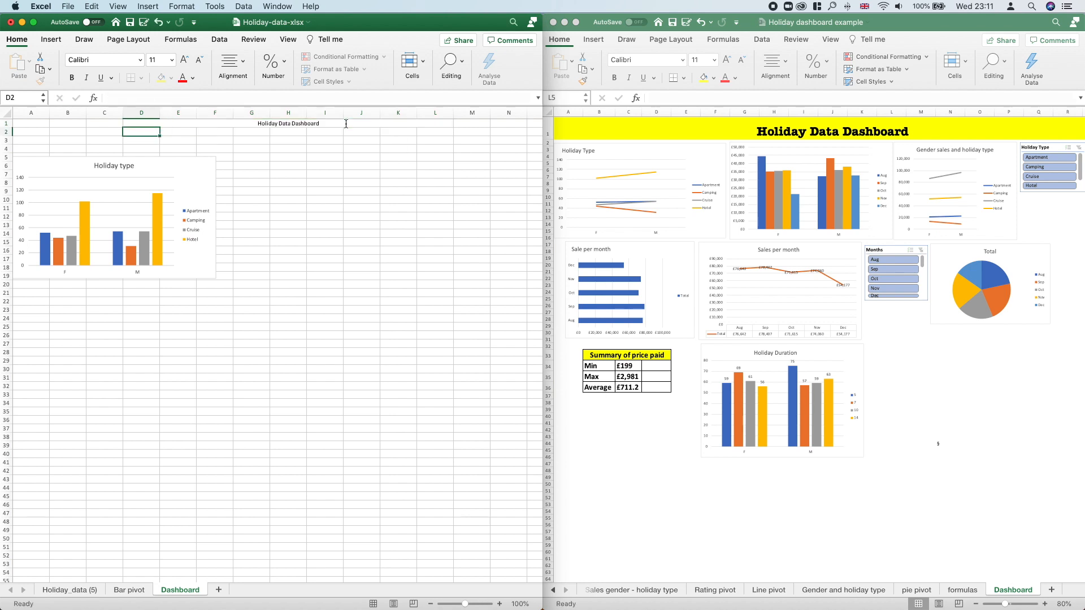
# Step: Enlarge the heading text to size 20 and fill its merged cell with yellow
pyautogui.click(342, 123)
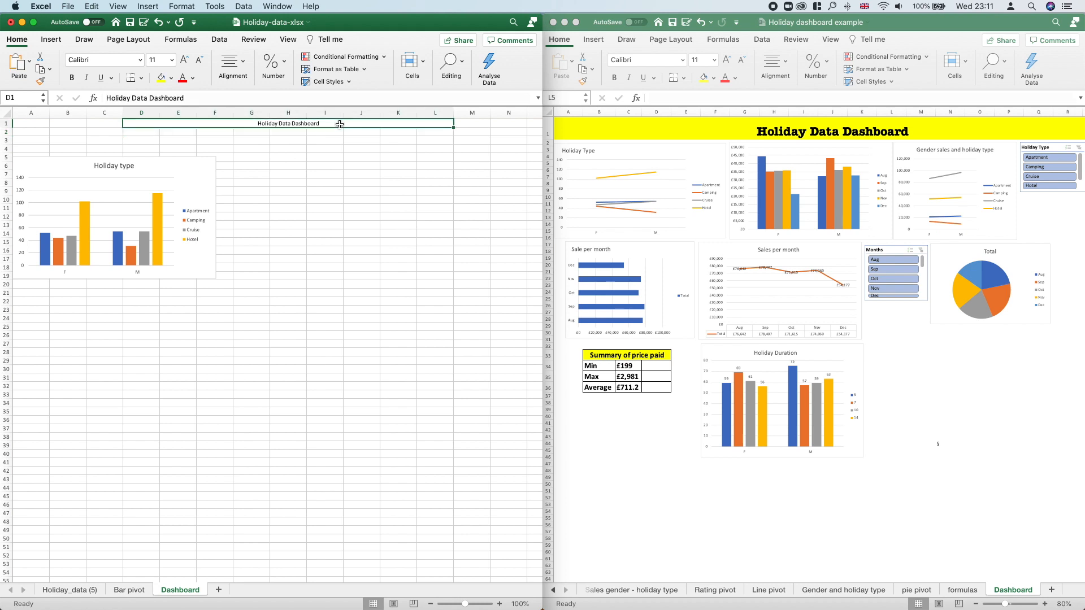
pyautogui.click(186, 59)
pyautogui.click(185, 60)
pyautogui.click(186, 60)
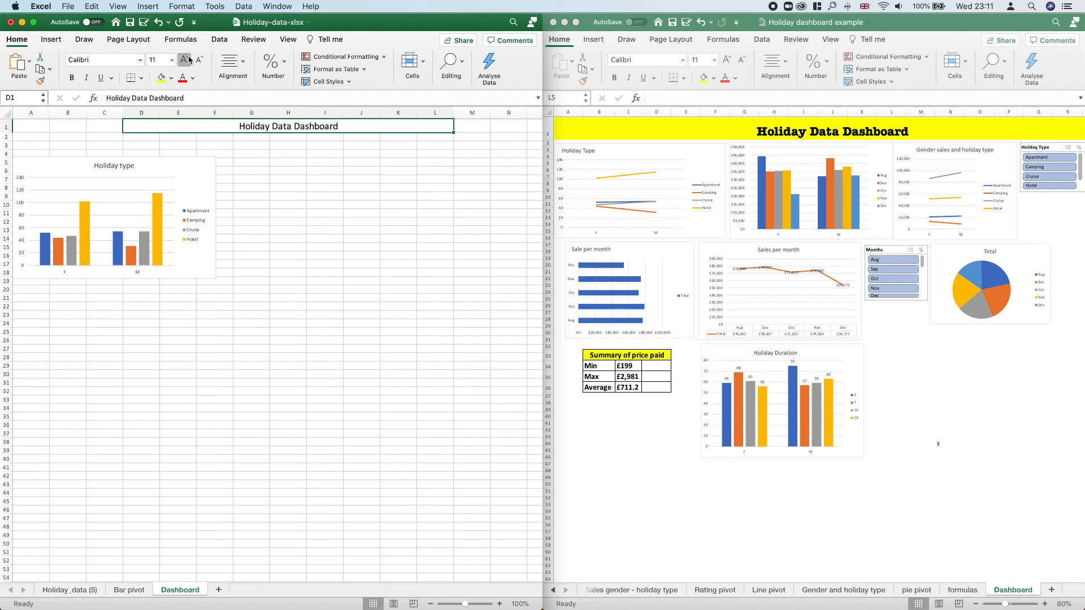
pyautogui.click(186, 60)
pyautogui.click(185, 60)
pyautogui.click(162, 79)
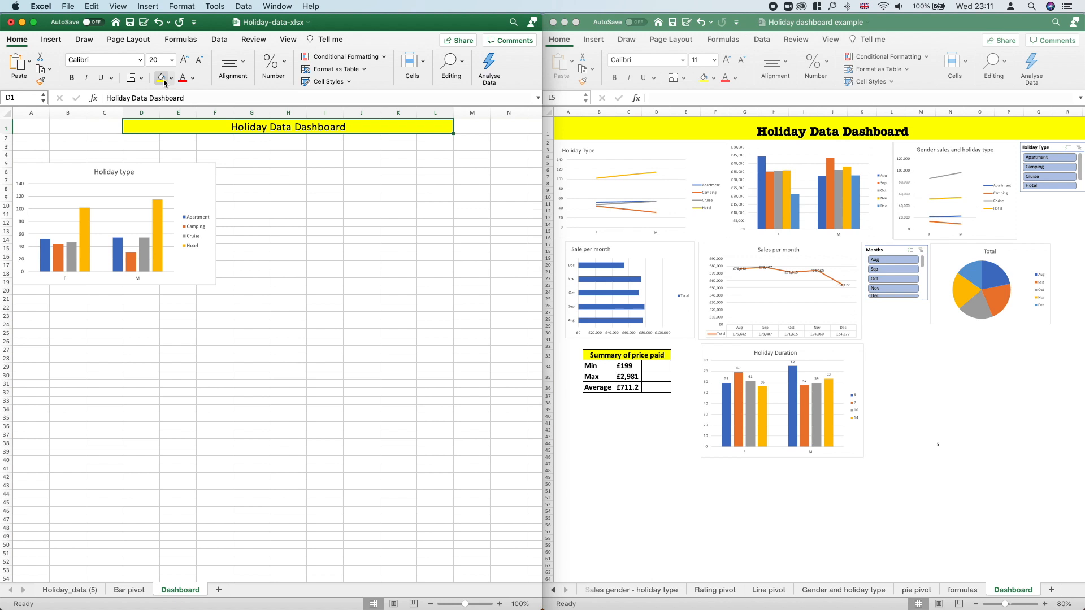
# Step: Merge and centre the yellow Holiday Data Dashboard heading again across row 1, from column A to column N
pyautogui.moveTo(34, 127); pyautogui.dragTo(520, 131)
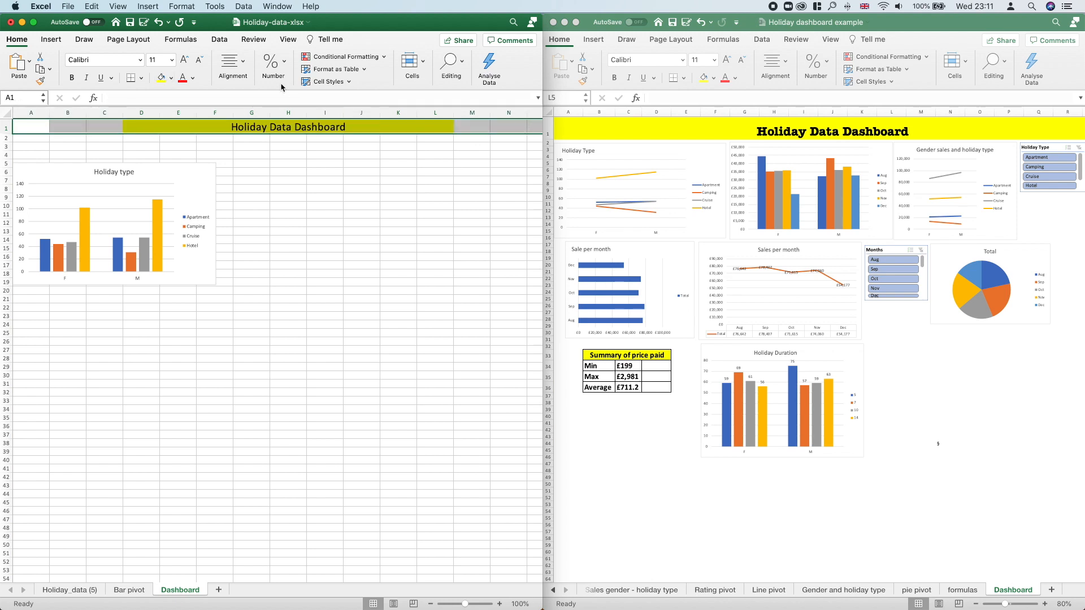
pyautogui.click(233, 67)
pyautogui.click(282, 115)
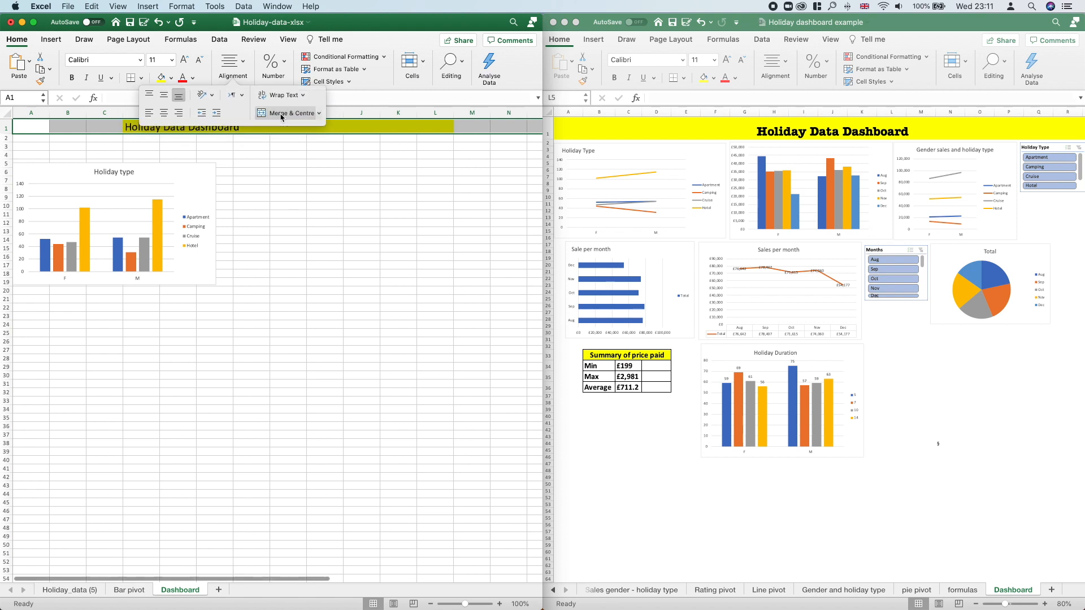
pyautogui.click(281, 117)
pyautogui.click(314, 180)
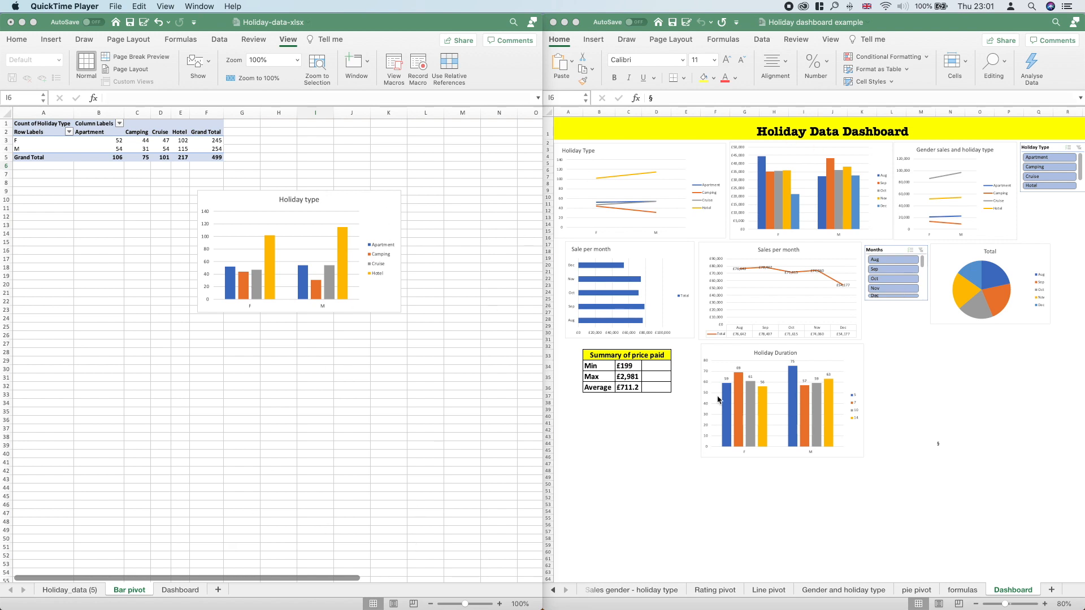
# Step: Return from the Bar pivot sheet to the Dashboard sheet in the Holiday-data workbook
pyautogui.scroll(-3, 254, 445)
pyautogui.scroll(3, 255, 448)
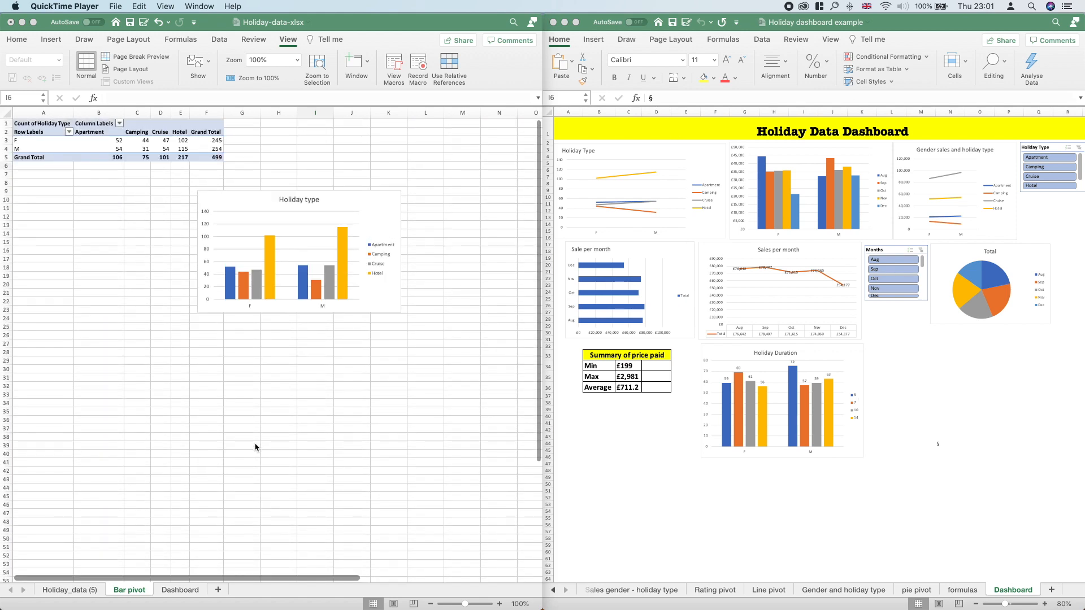
pyautogui.click(173, 592)
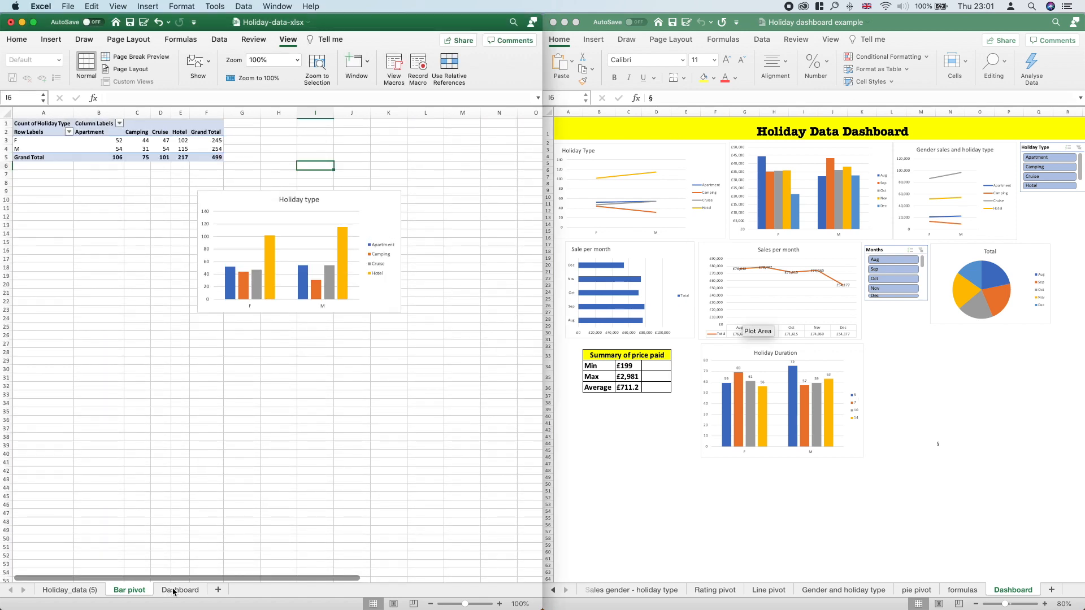
pyautogui.click(180, 589)
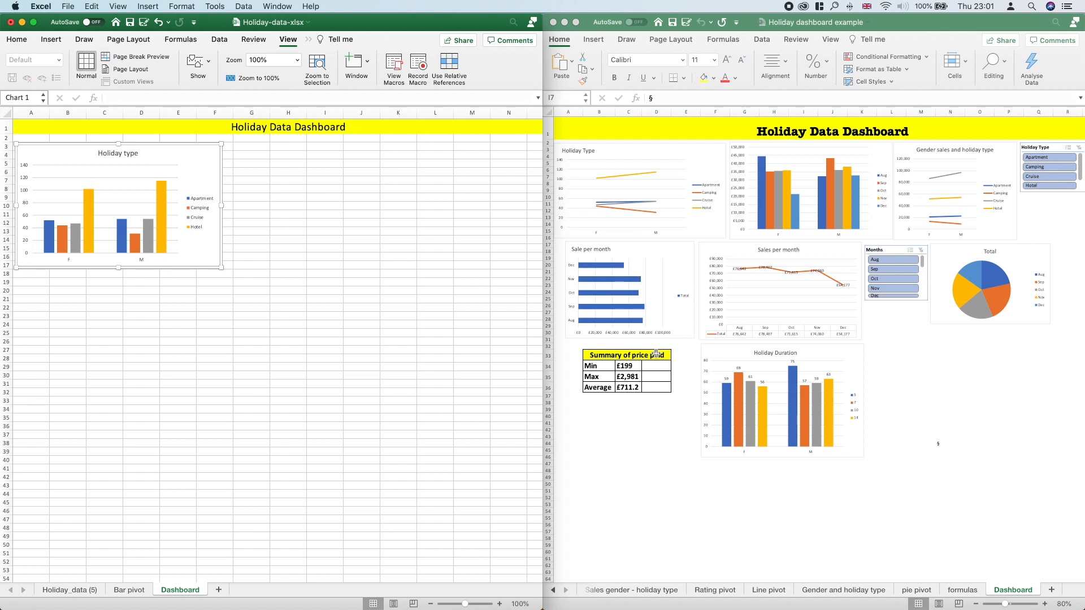
# Step: Switch to the Holiday dashboard example and filter its Months slicer by Sep, Oct, Aug and finally Nov
pyautogui.click(885, 269)
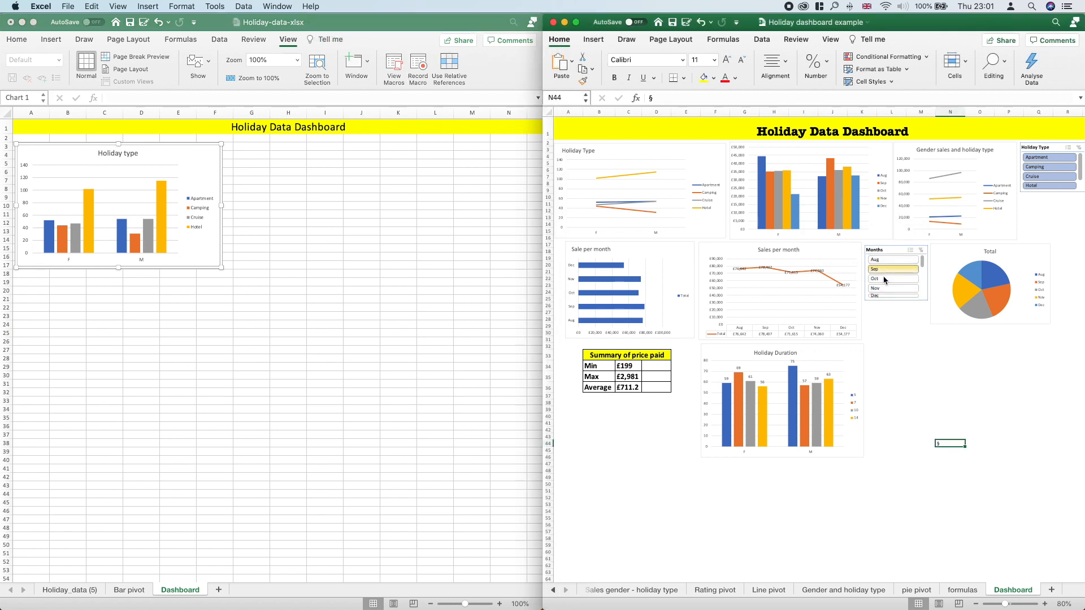
pyautogui.click(883, 277)
pyautogui.click(890, 260)
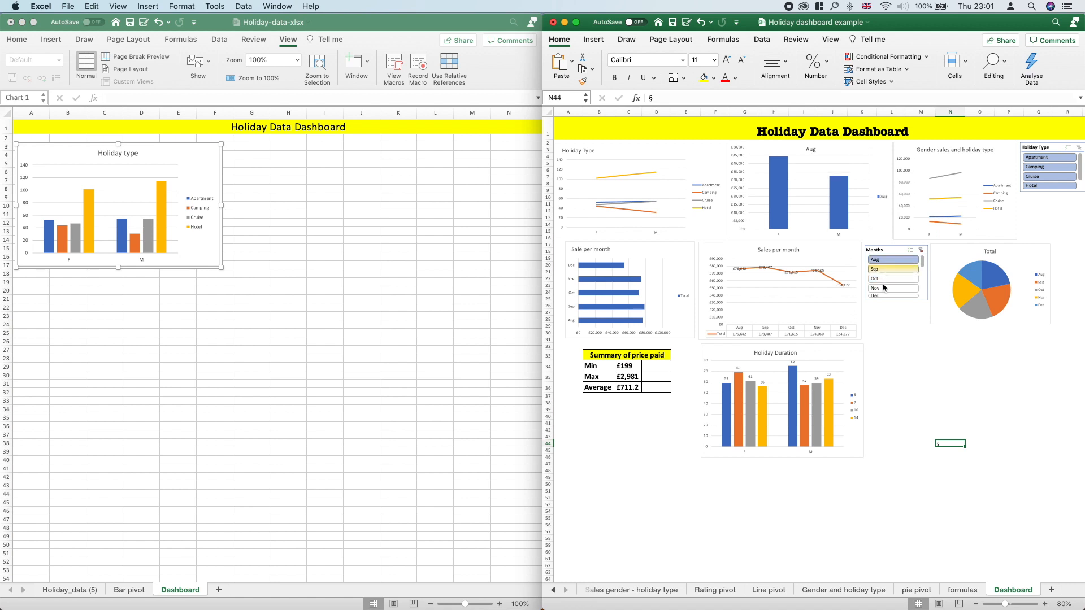
pyautogui.click(884, 288)
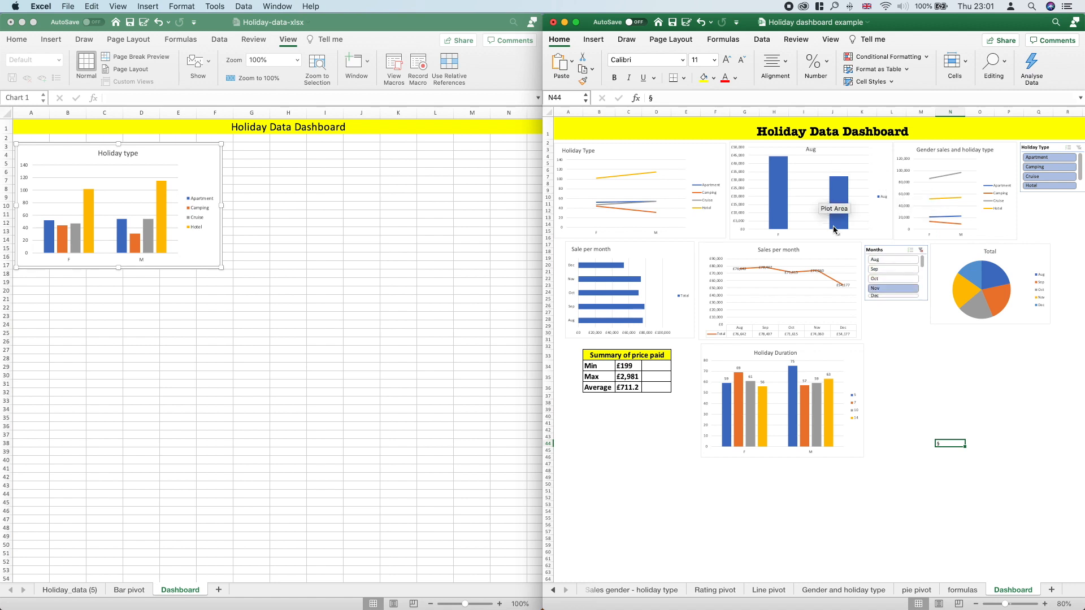
# Step: Filter the example's Holiday Type slicer by Camping, Cruise and Hotel in turn, and clear that filter
pyautogui.click(1057, 169)
pyautogui.click(1054, 177)
pyautogui.click(1049, 185)
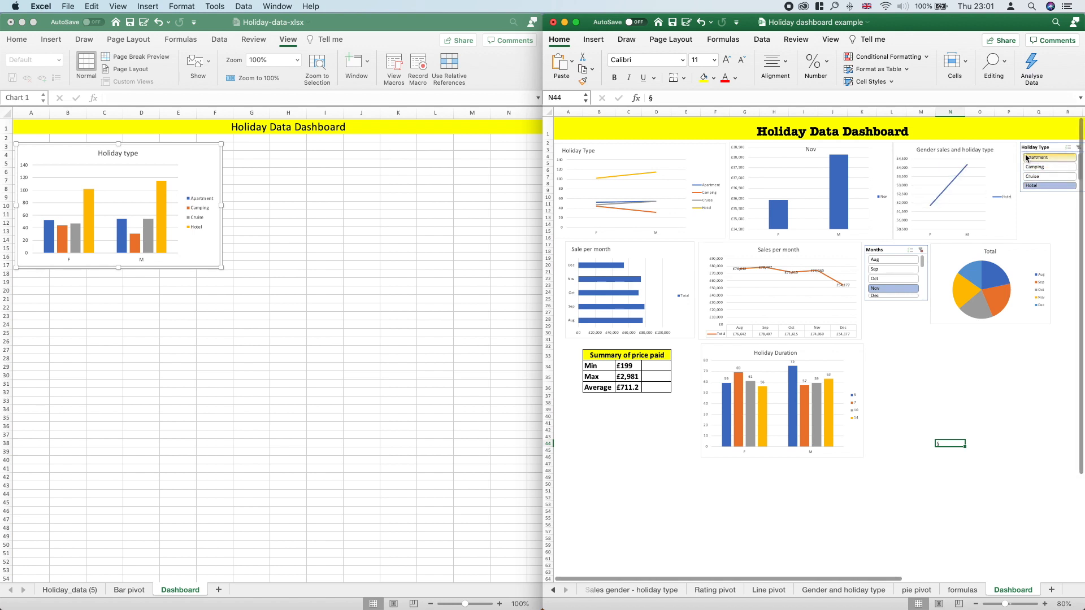
pyautogui.click(1078, 148)
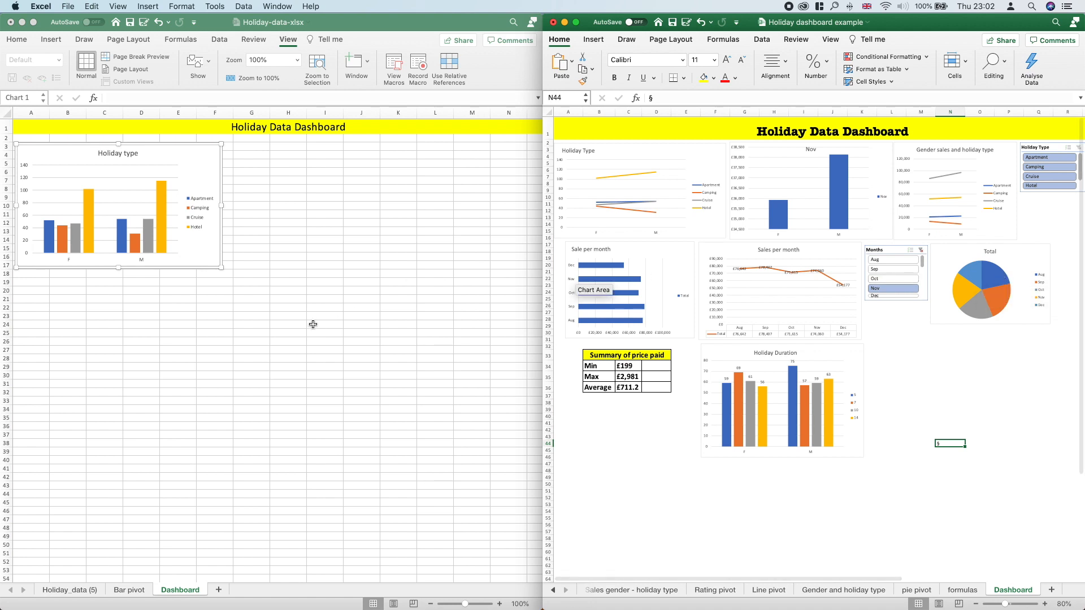
# Step: Hide the gridlines on the Dashboard sheet of the Holiday-data workbook
pyautogui.click(287, 240)
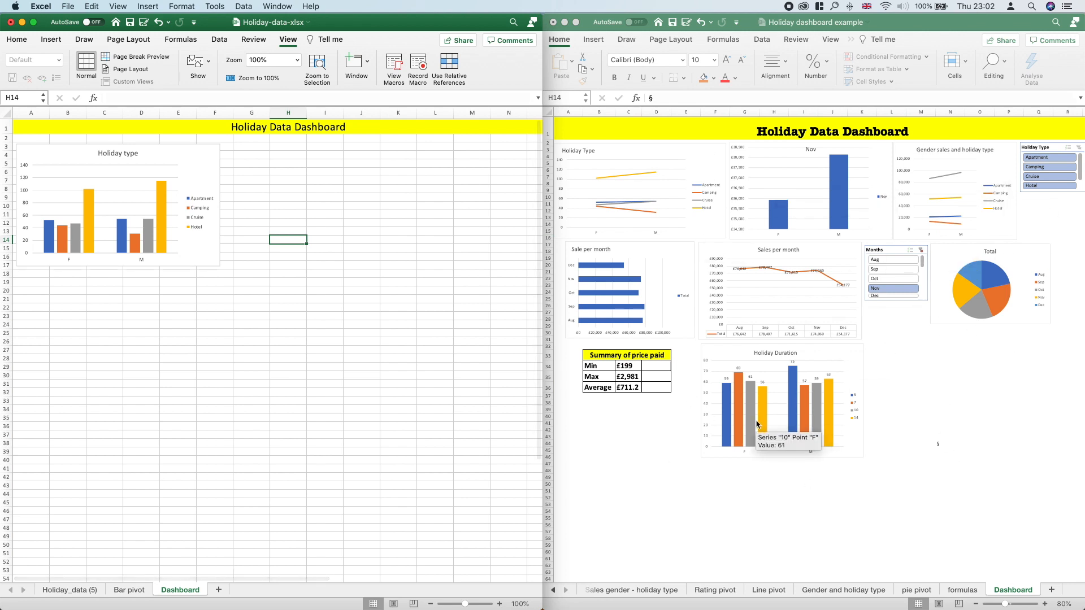
pyautogui.click(292, 42)
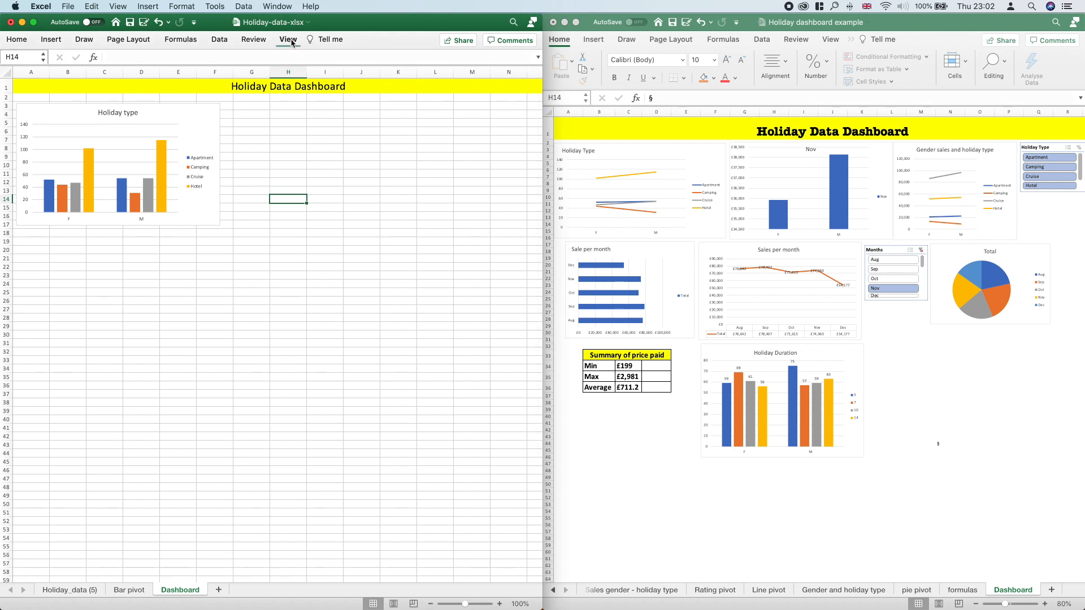
pyautogui.click(289, 40)
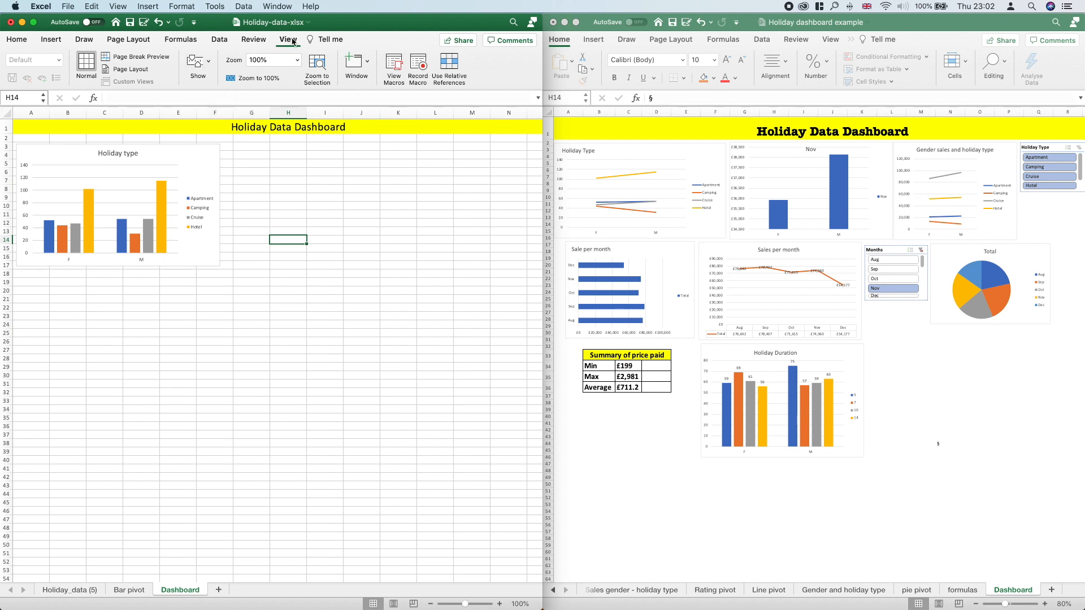
pyautogui.click(211, 65)
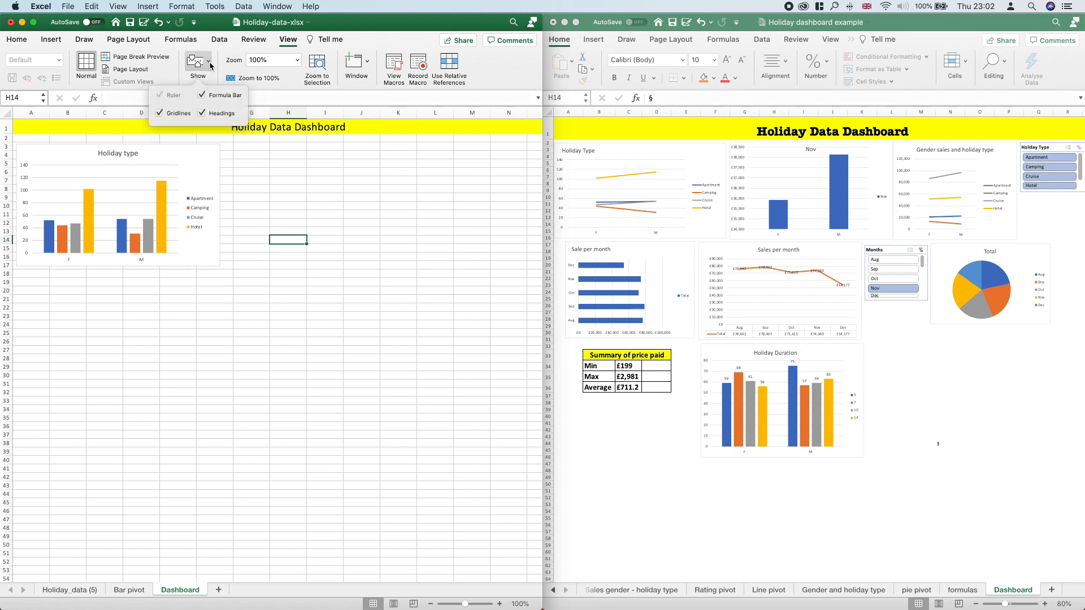
pyautogui.click(160, 115)
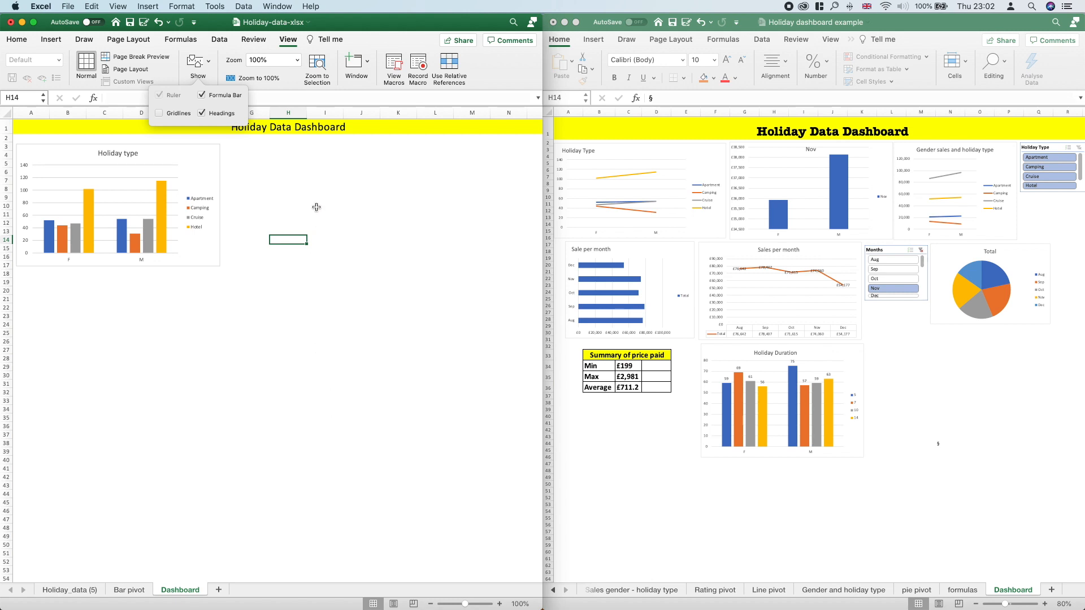
pyautogui.click(250, 165)
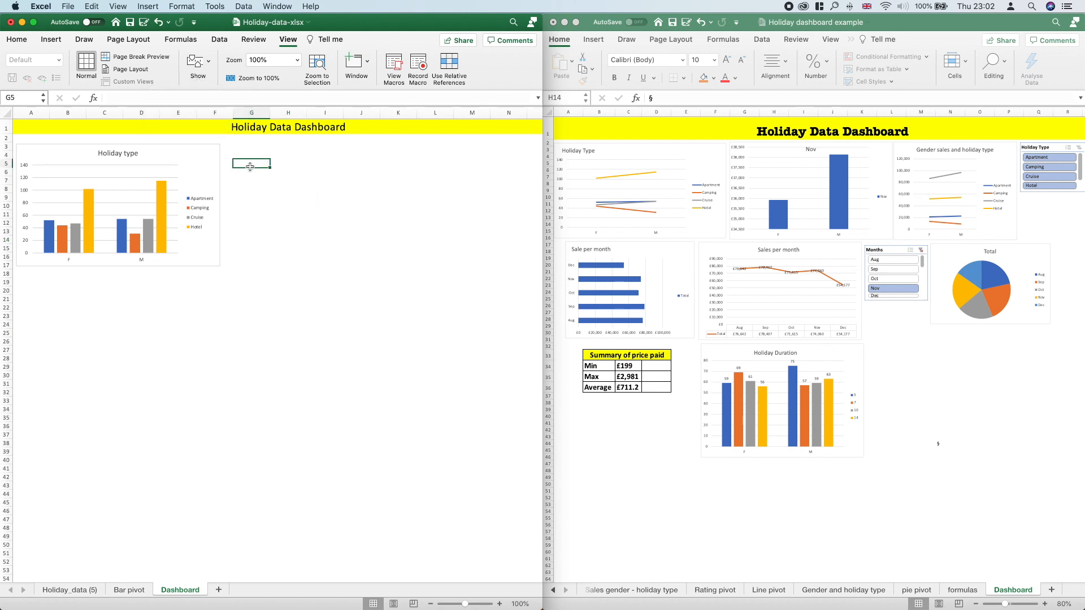